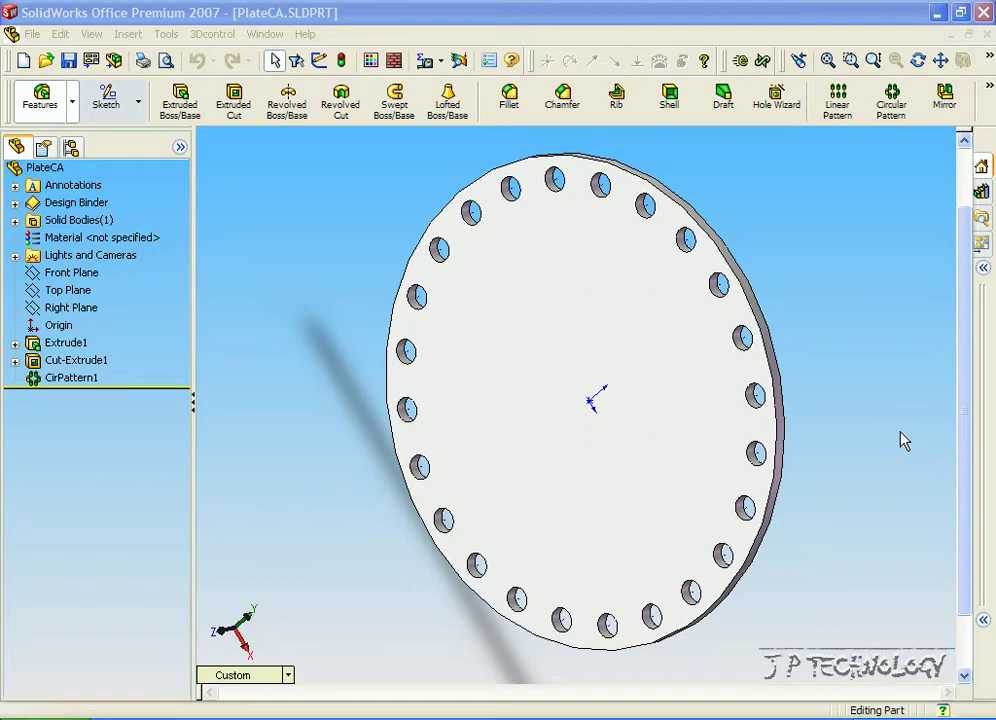
# Cycle from the PlateCA part through the Nut part to bring up the Bolt part
pyautogui.click(903, 440)
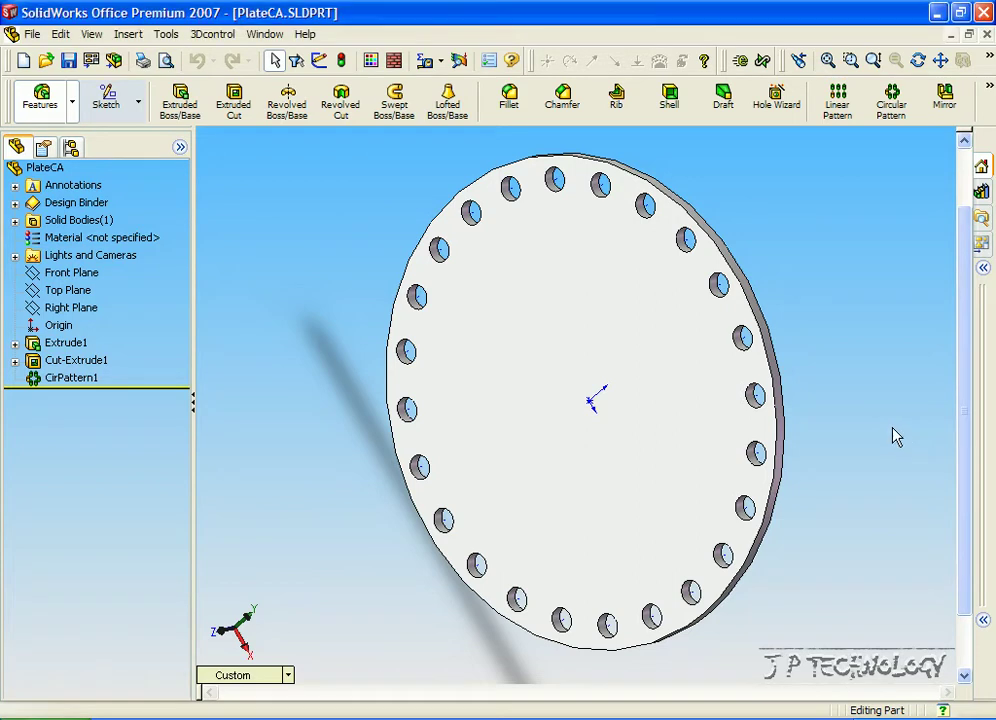
pyautogui.hotkey('ctrl', 'Tab')
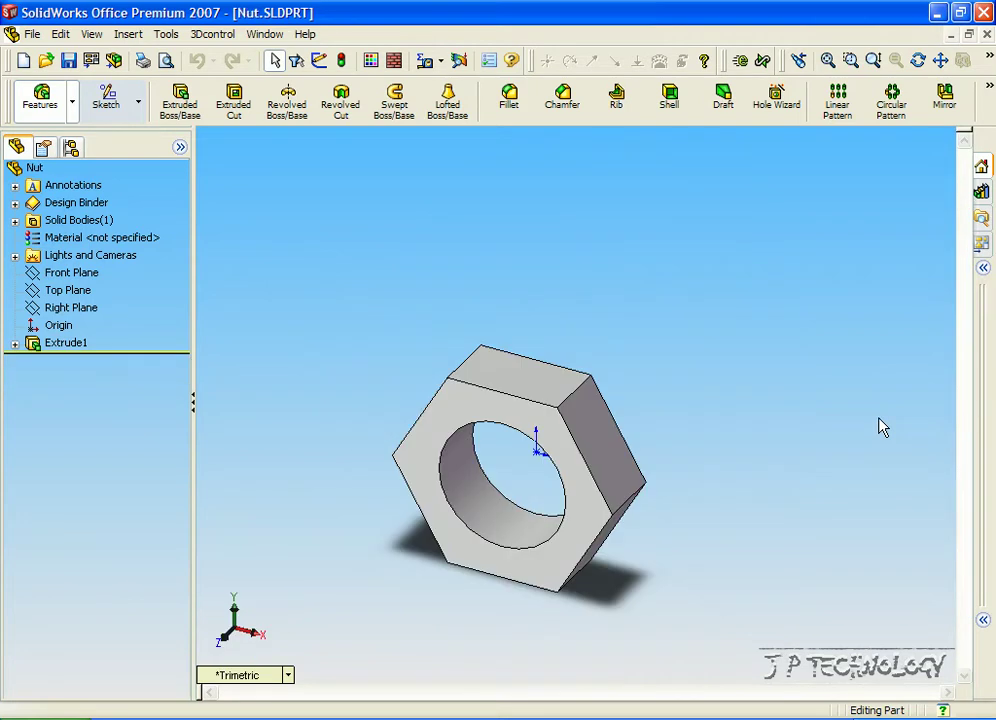
pyautogui.hotkey('ctrl', 'Tab')
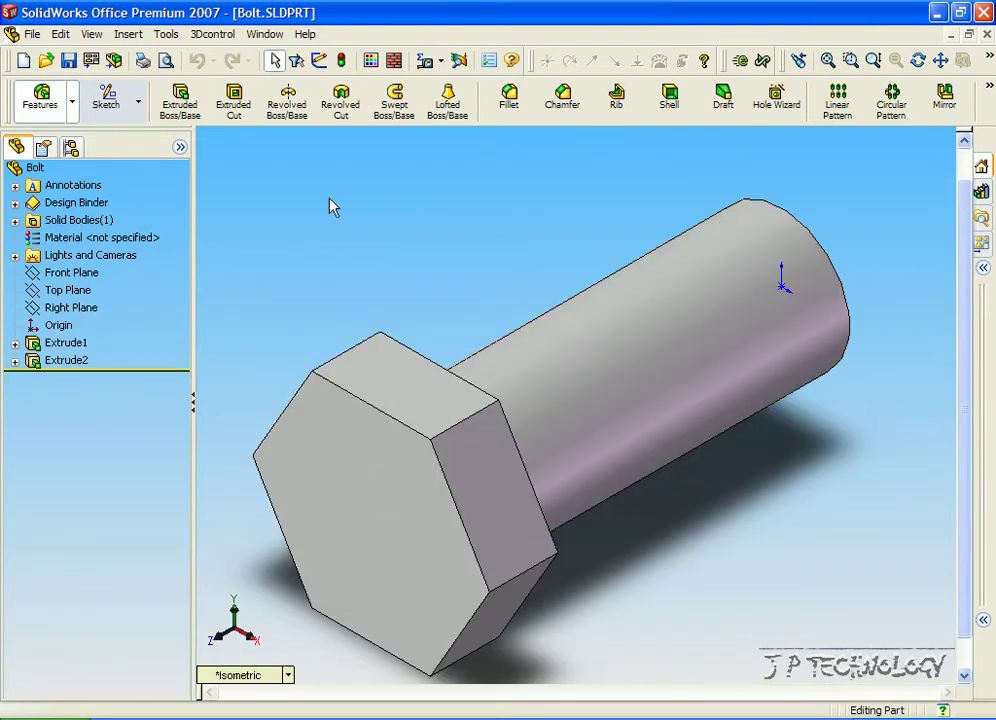
# Create a new assembly document and turn on origin display
pyautogui.click(32, 34)
pyautogui.click(41, 60)
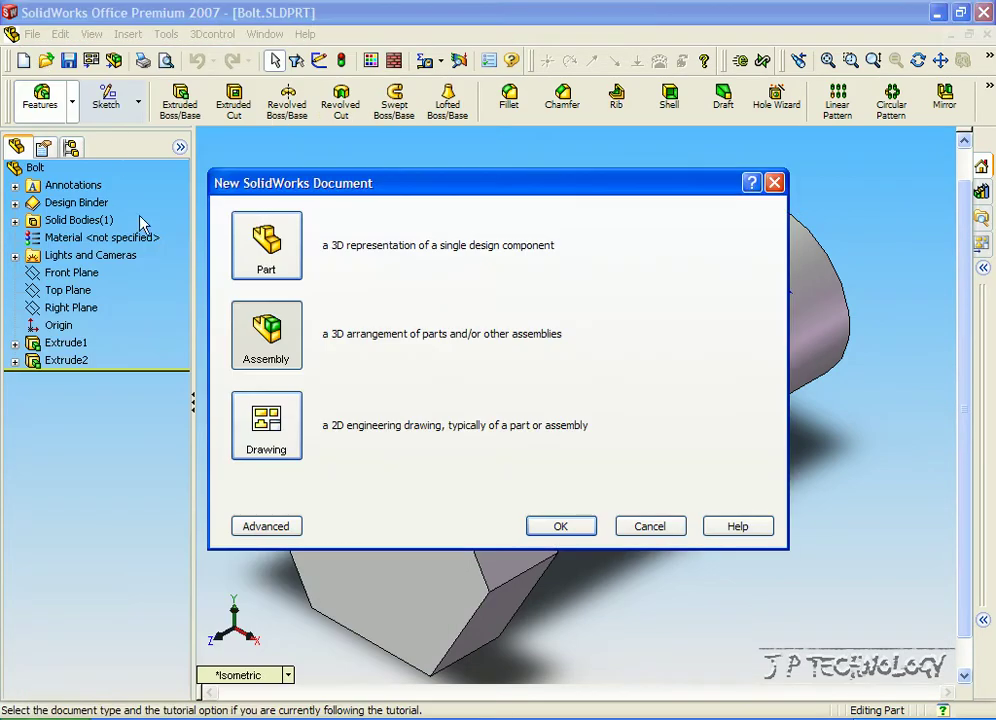
pyautogui.click(272, 336)
pyautogui.click(541, 530)
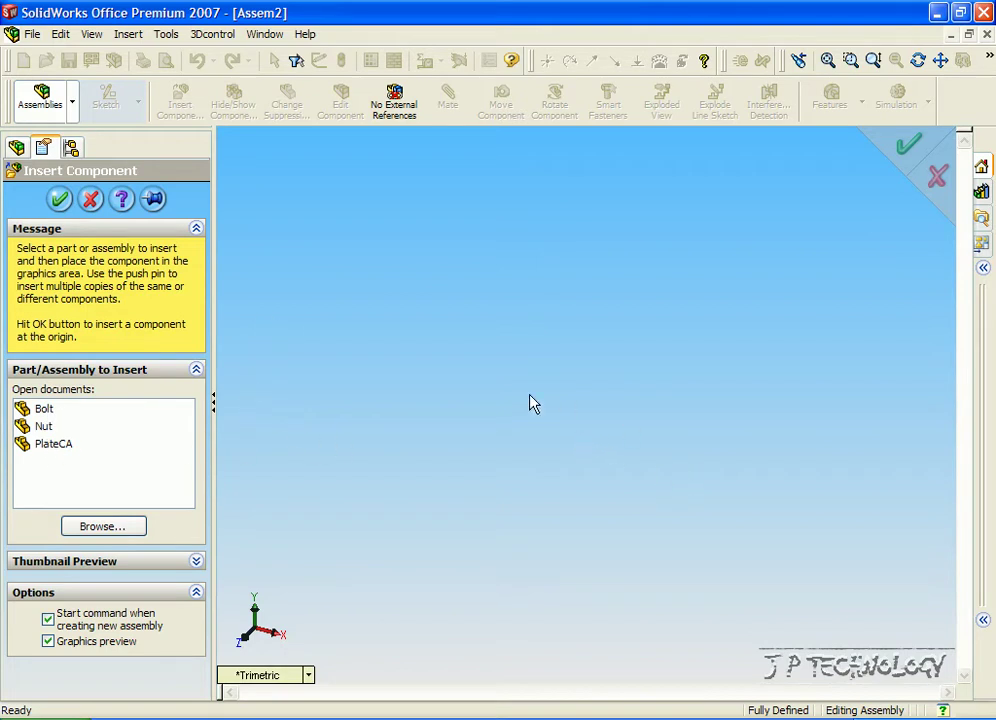
pyautogui.click(99, 38)
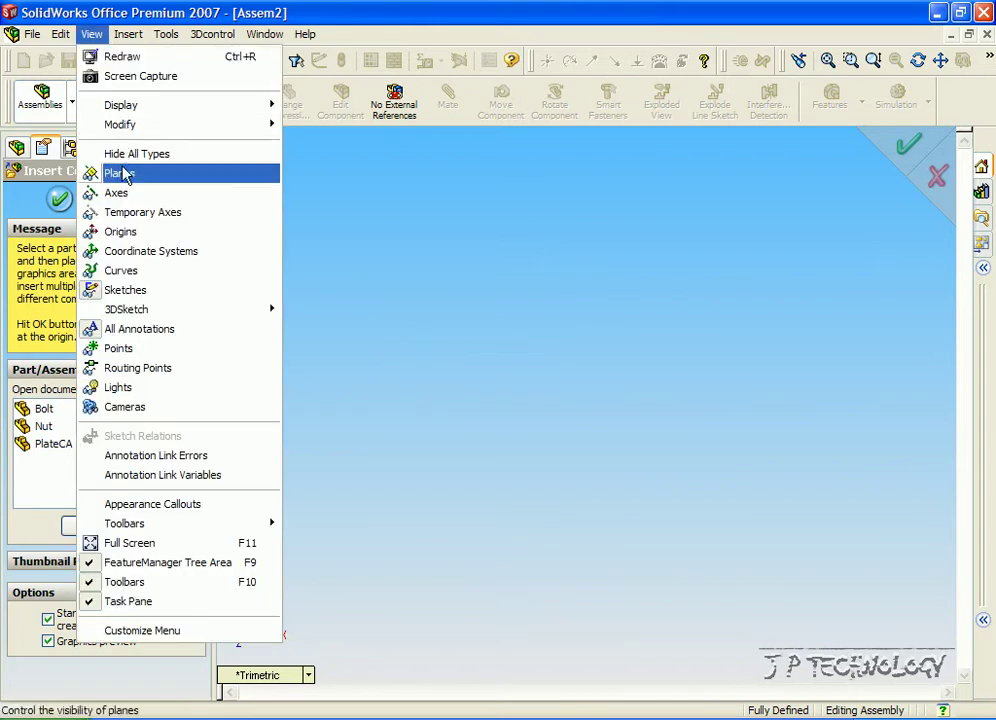
pyautogui.click(128, 230)
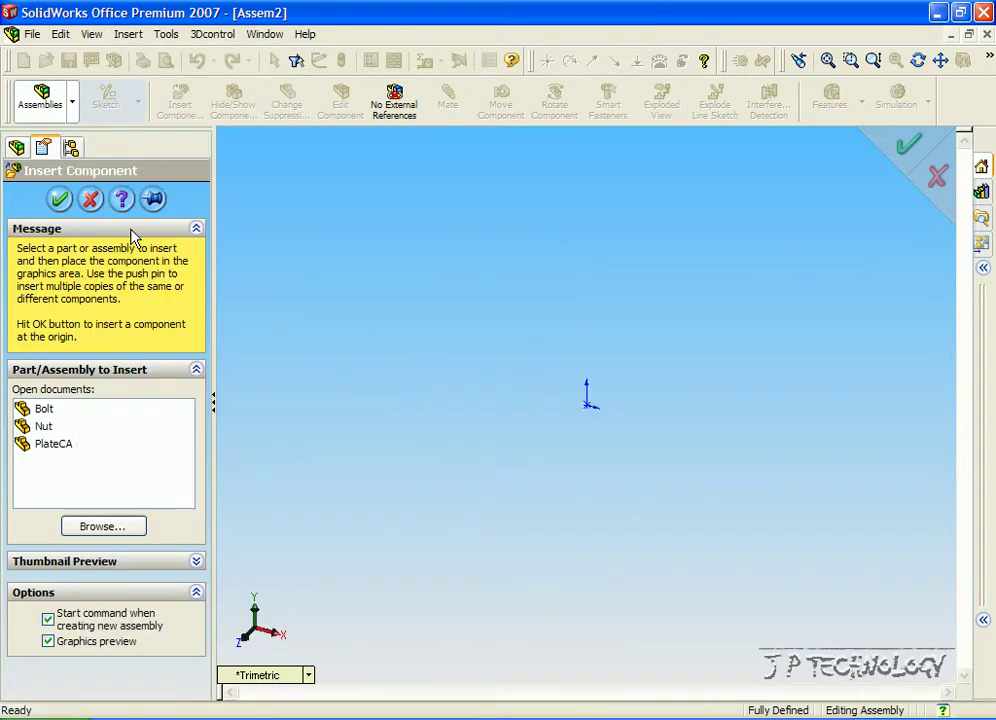
# Insert PlateCA at the assembly origin, then place one Bolt and one Nut beside it
pyautogui.click(52, 444)
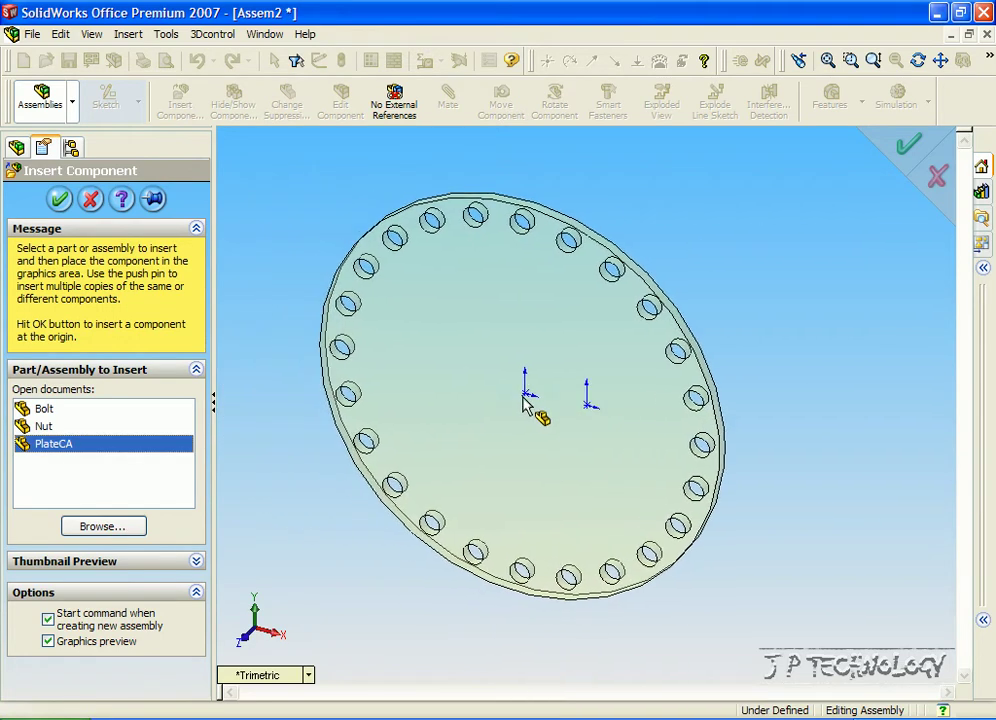
pyautogui.click(589, 411)
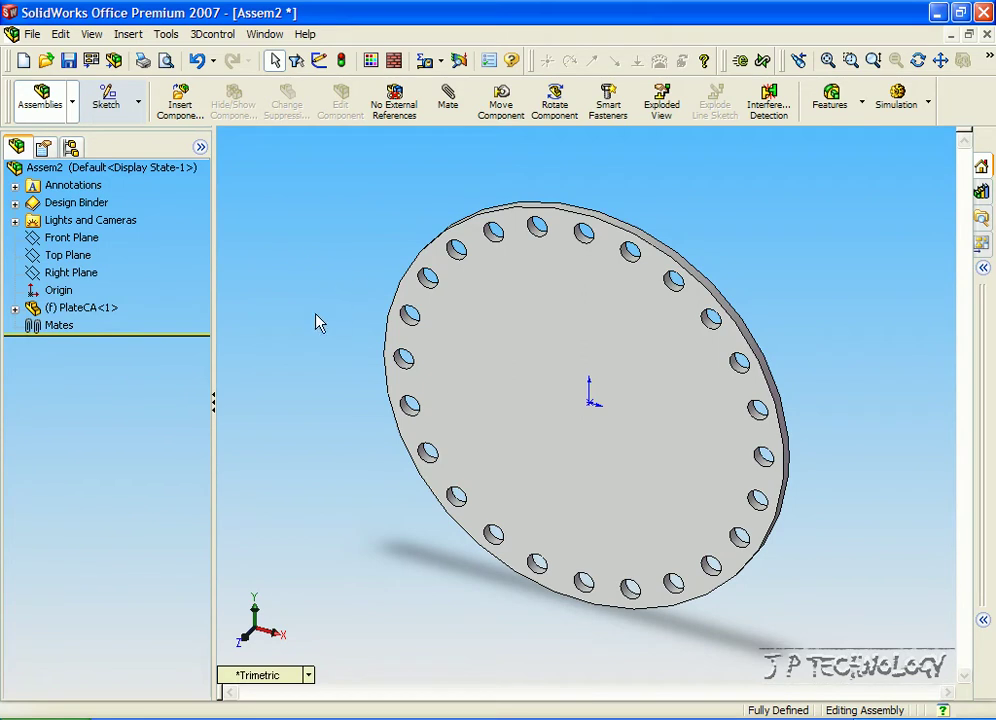
pyautogui.click(183, 106)
pyautogui.click(42, 408)
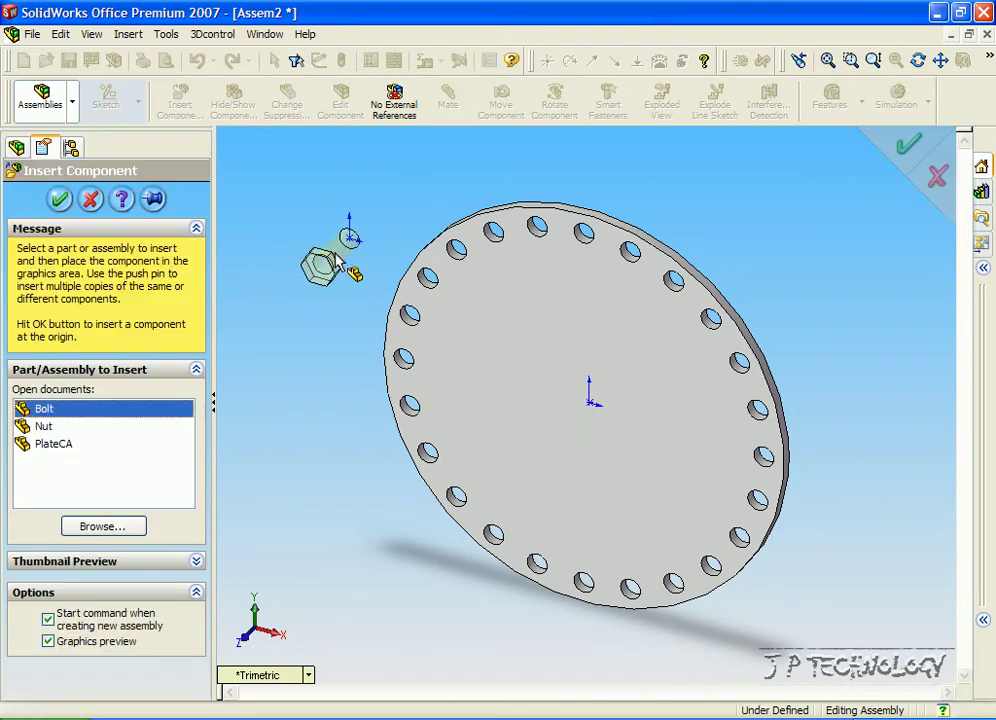
pyautogui.click(337, 224)
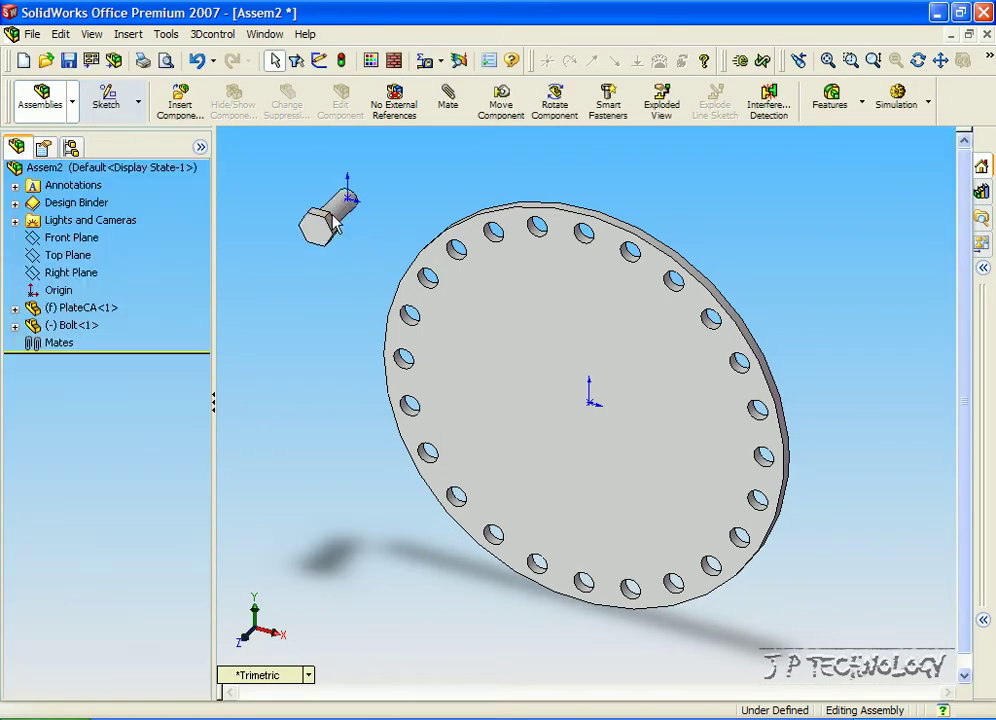
pyautogui.click(185, 108)
pyautogui.click(43, 426)
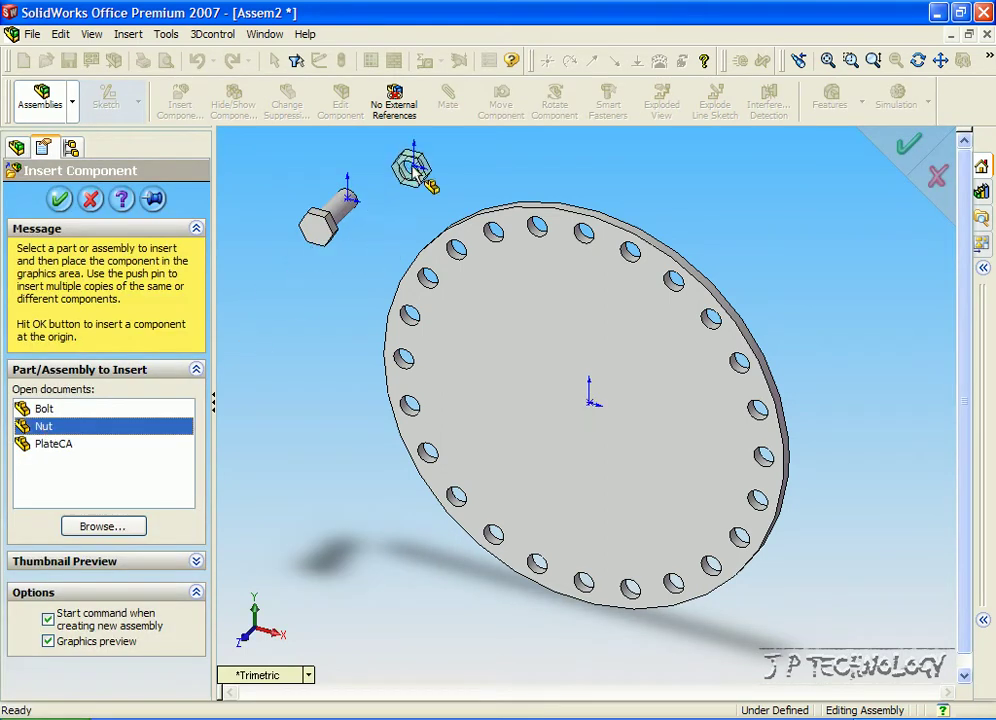
pyautogui.click(415, 170)
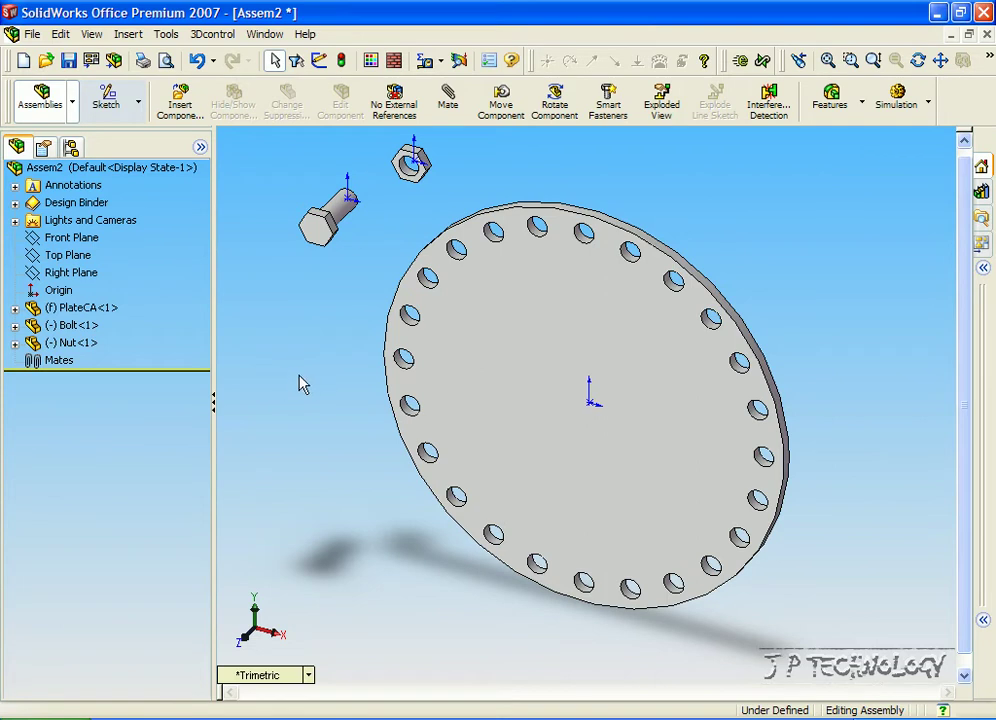
pyautogui.click(338, 210)
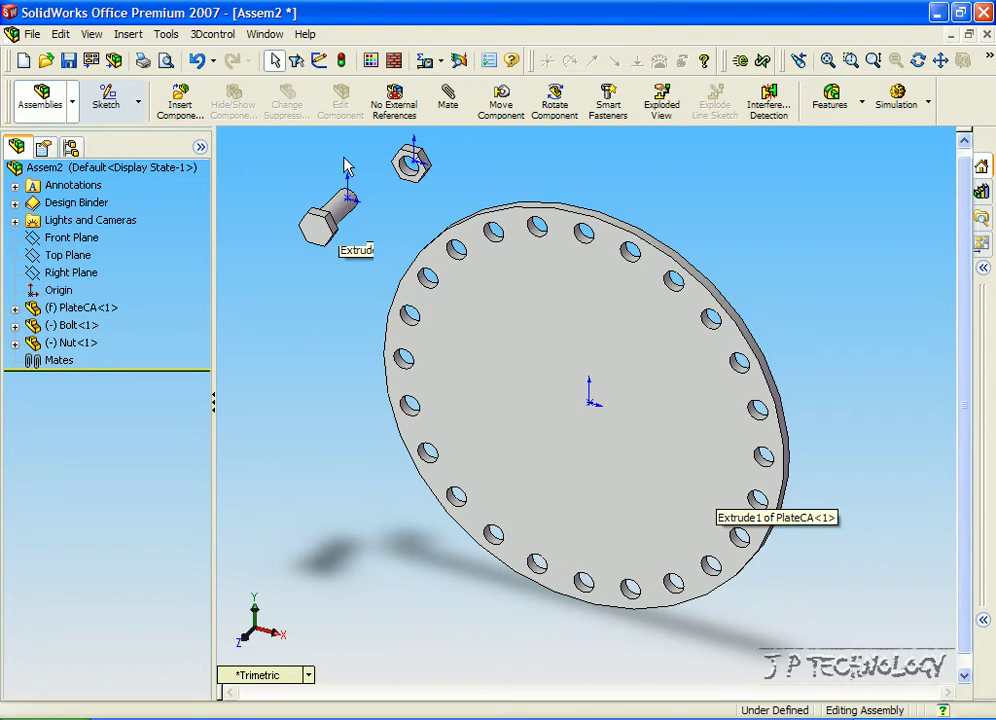
# Mate the bolt shaft concentric with a plate hole edge
pyautogui.click(343, 210)
pyautogui.click(449, 103)
pyautogui.click(581, 240)
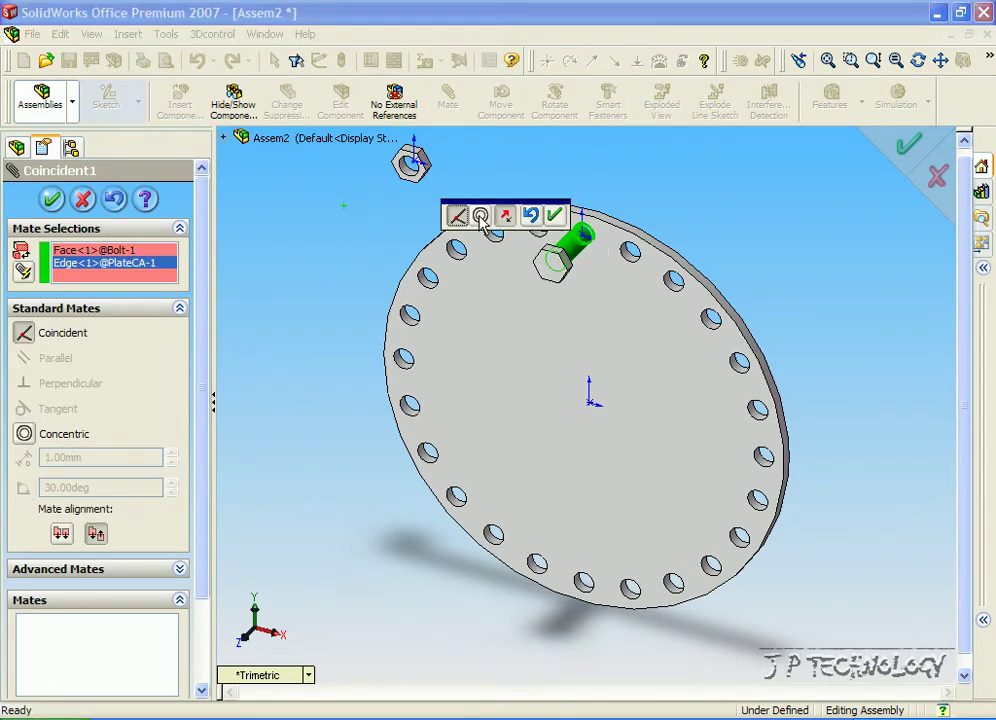
pyautogui.click(481, 218)
pyautogui.click(554, 215)
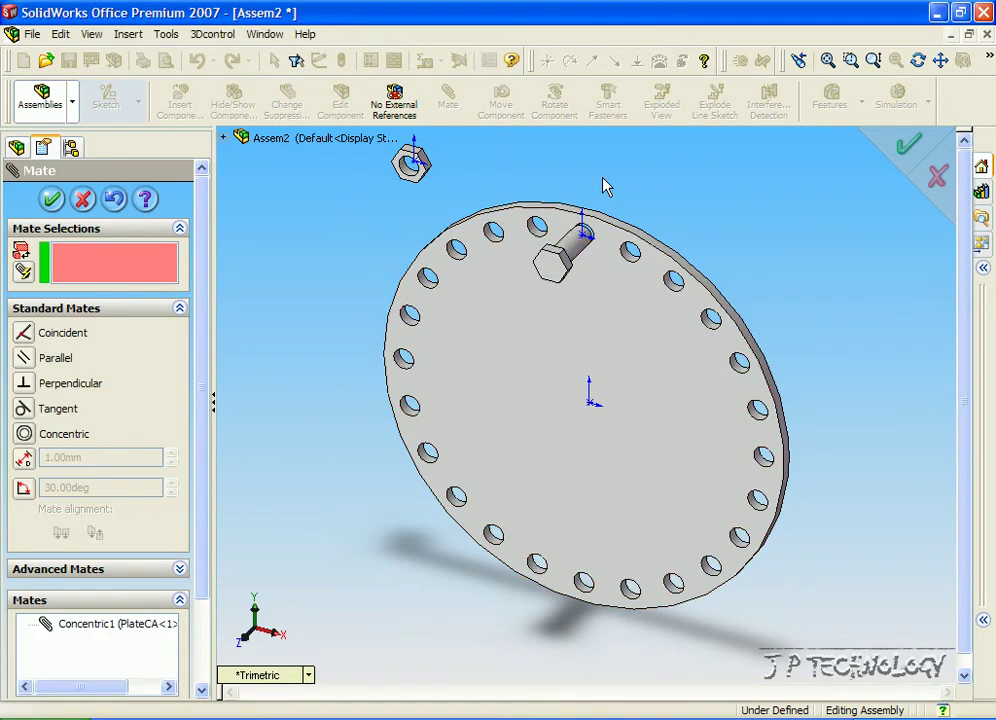
# Add a coincident mate between the plate face and the bolt head face
pyautogui.click(608, 296)
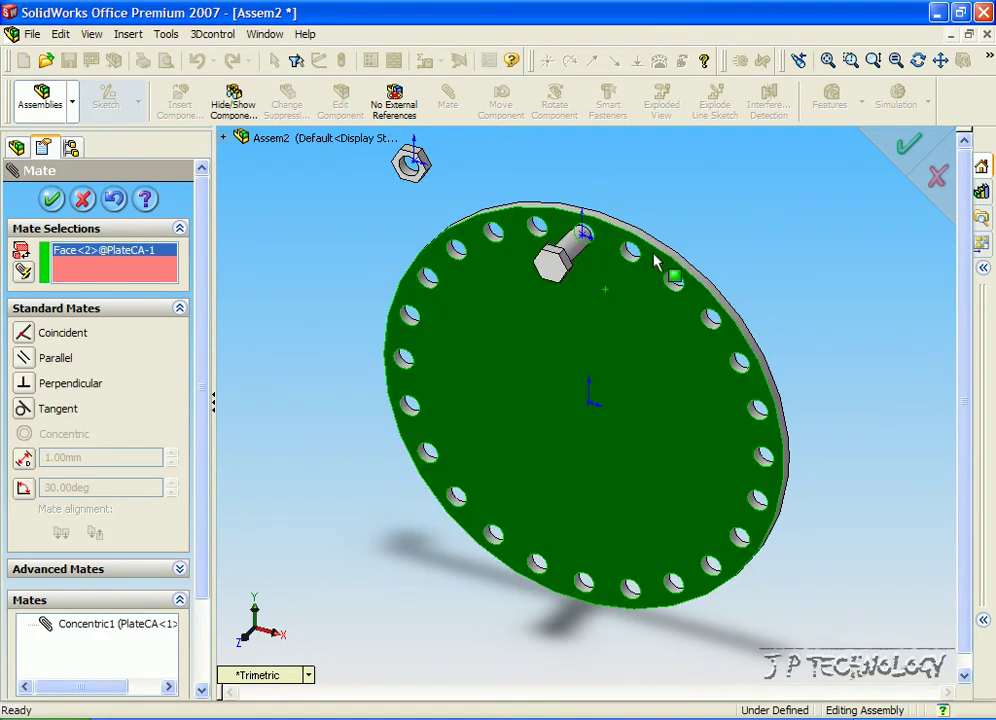
pyautogui.moveTo(655, 262); pyautogui.dragTo(440, 262, button='middle')
pyautogui.scroll(-5, 445, 262)
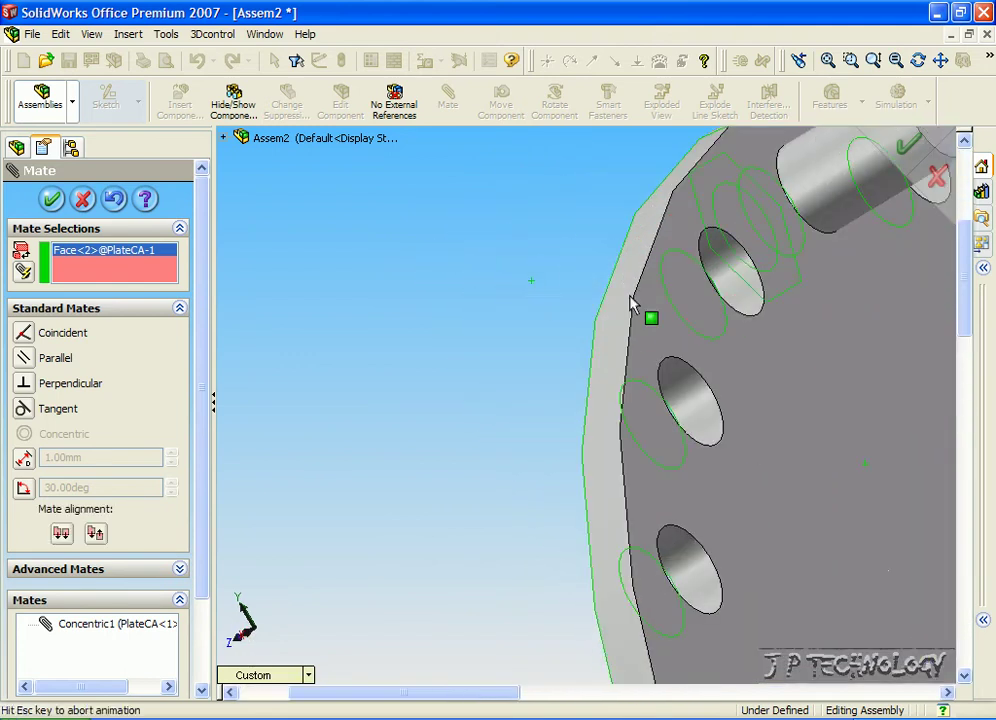
pyautogui.click(665, 290)
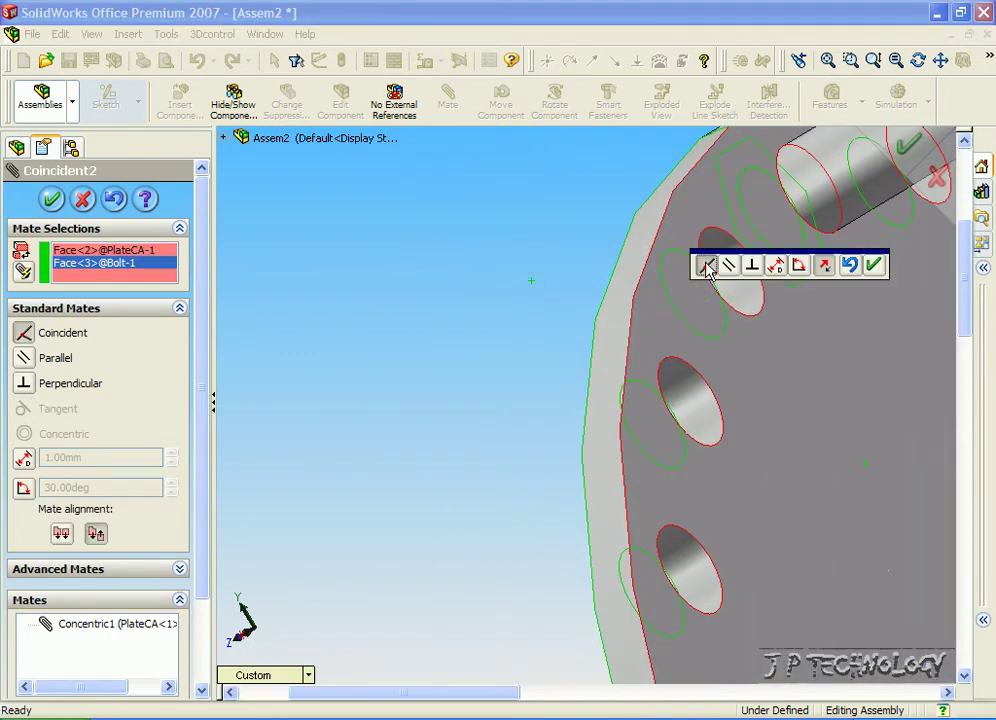
pyautogui.click(873, 264)
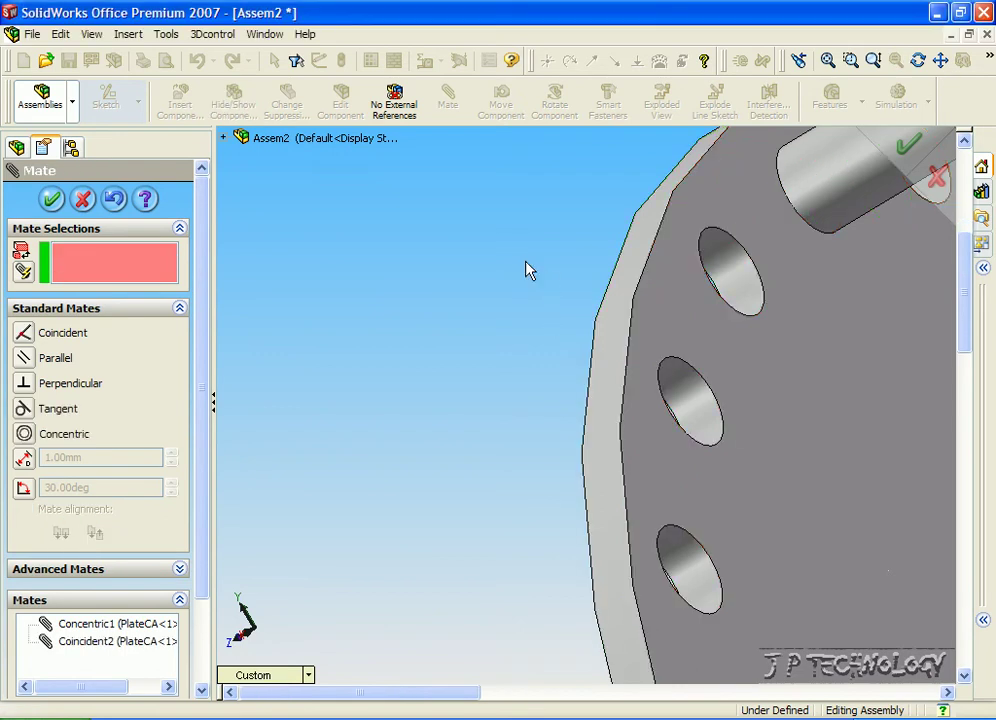
# Mate a flat face of the bolt head parallel to the Top Plane
pyautogui.scroll(5, 529, 270)
pyautogui.moveTo(571, 300); pyautogui.dragTo(445, 360, button='middle')
pyautogui.scroll(-4, 489, 330)
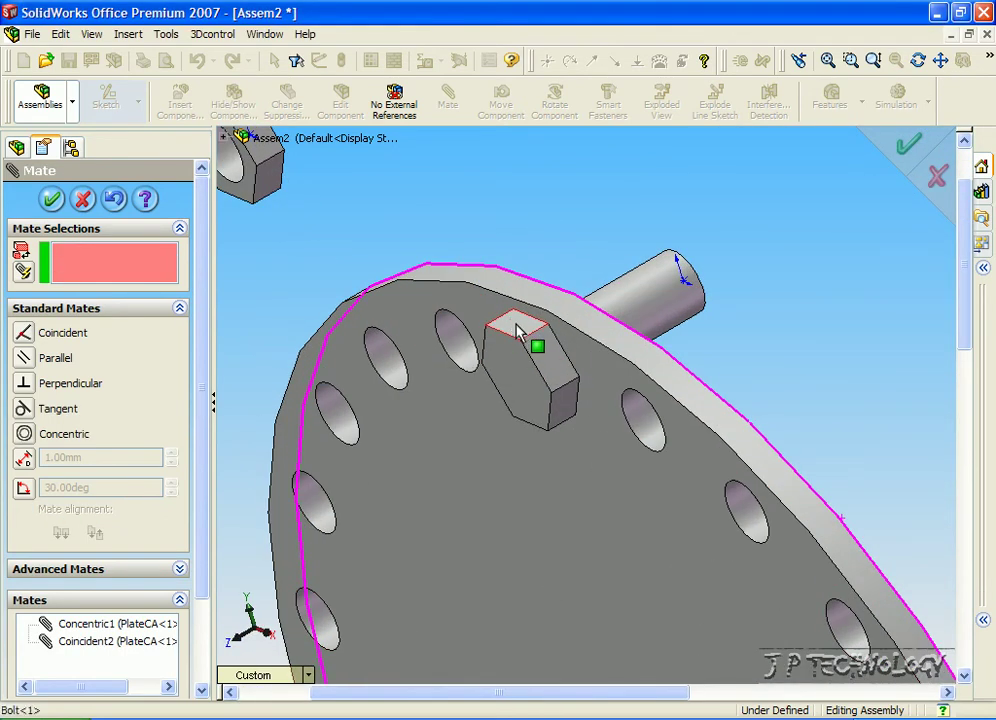
pyautogui.click(518, 332)
pyautogui.scroll(4, 460, 322)
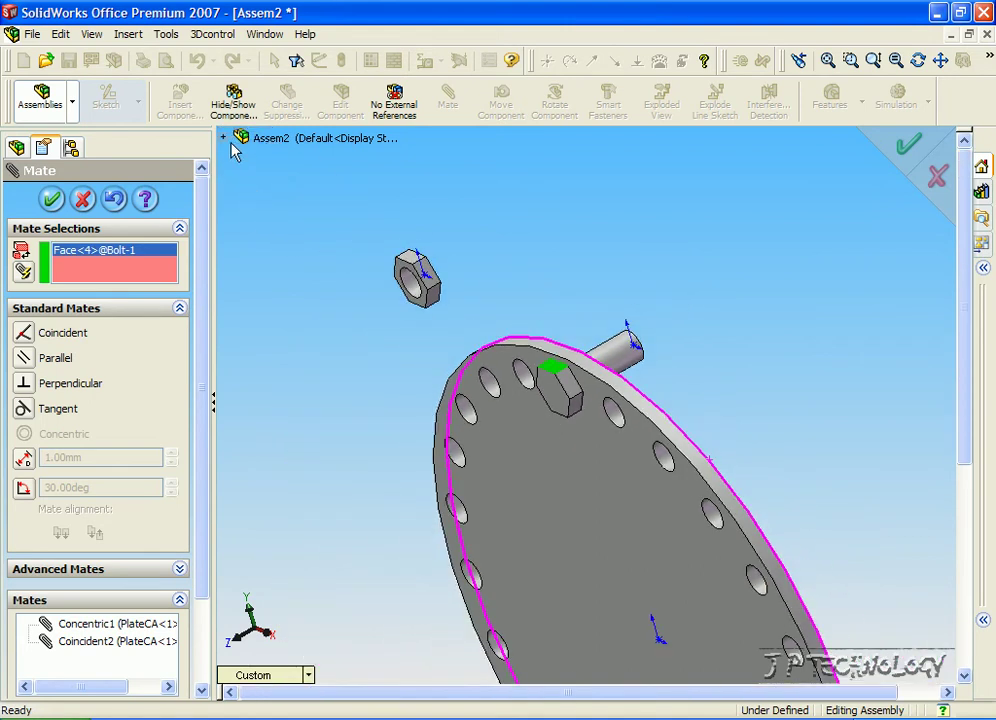
pyautogui.click(224, 138)
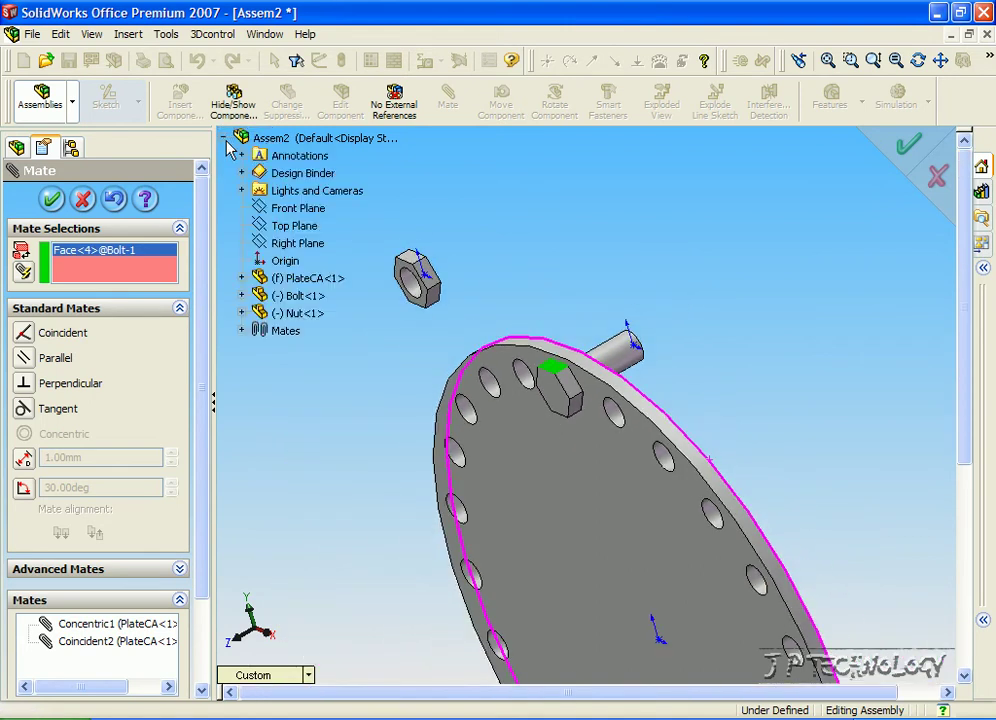
pyautogui.click(287, 226)
pyautogui.click(25, 357)
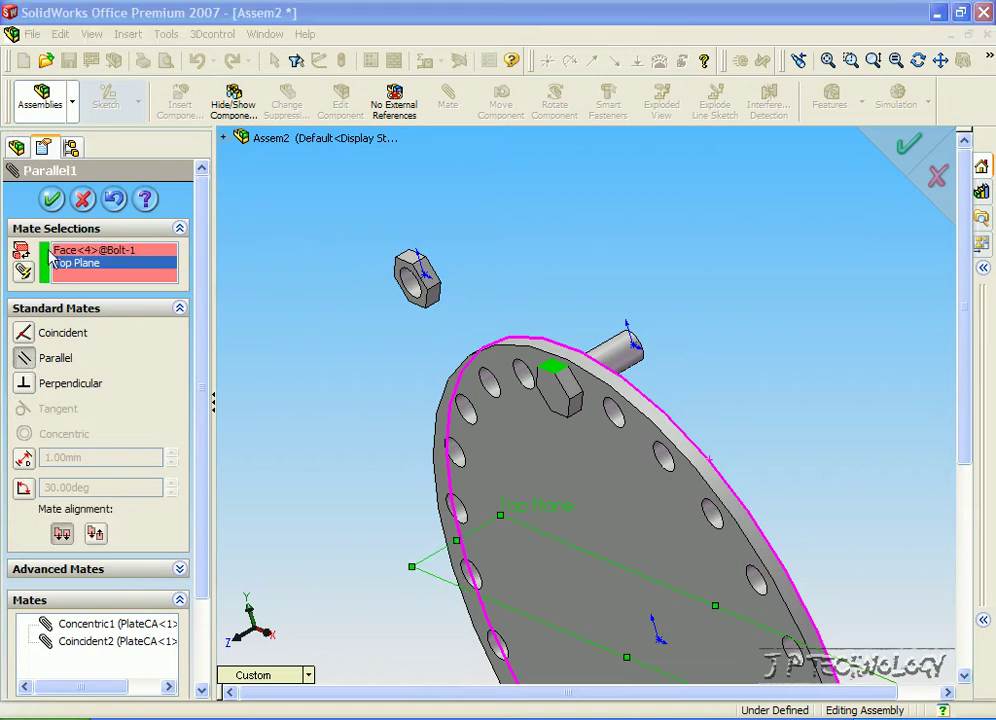
pyautogui.click(51, 199)
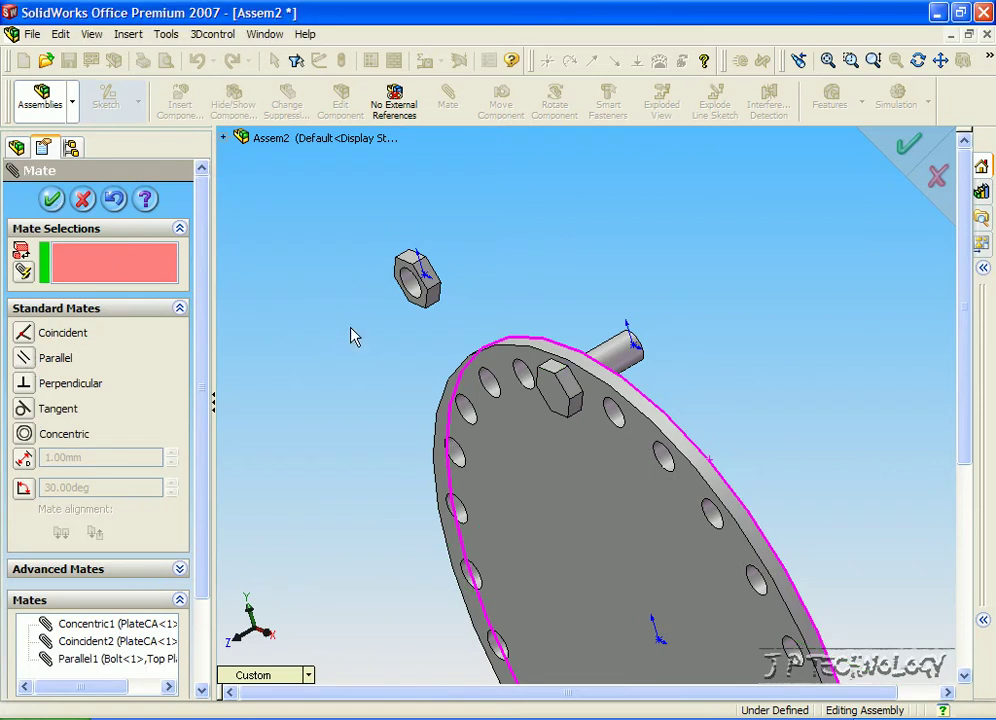
# Make the nut's bore concentric with the bolt shaft
pyautogui.click(409, 289)
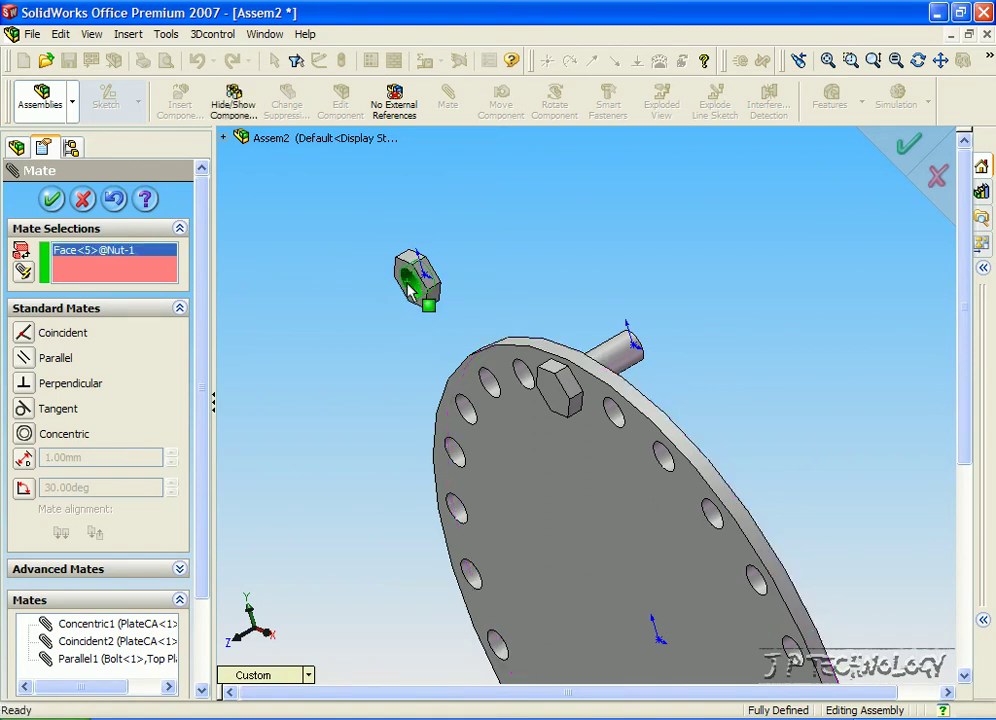
pyautogui.click(632, 365)
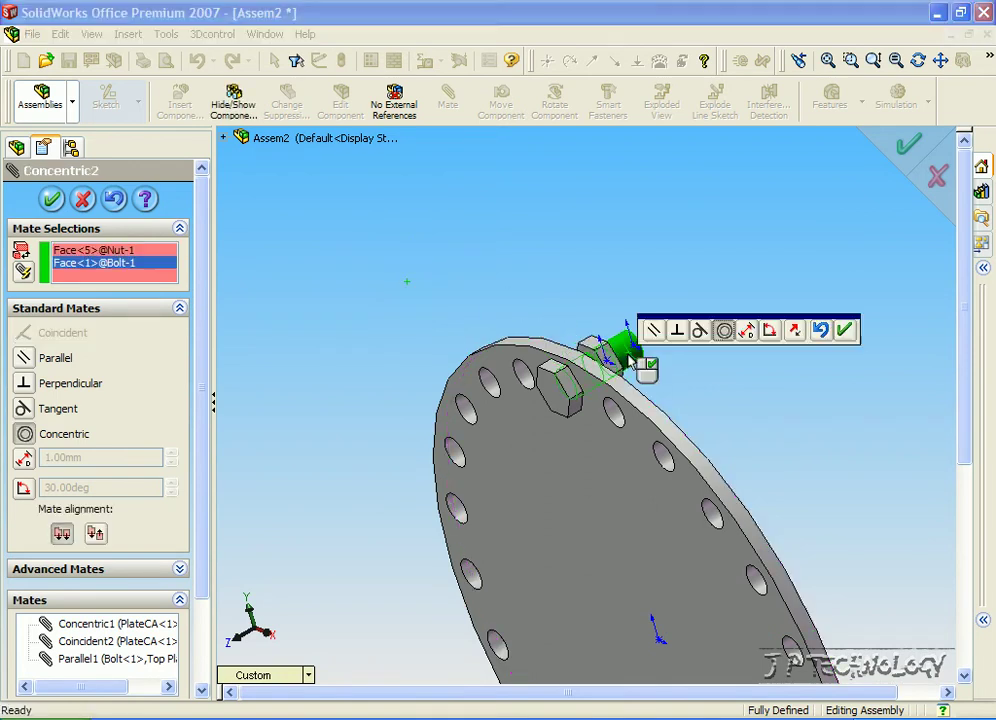
pyautogui.click(845, 330)
# Mate the nut face coincident with the plate's back face
pyautogui.scroll(-5, 620, 360)
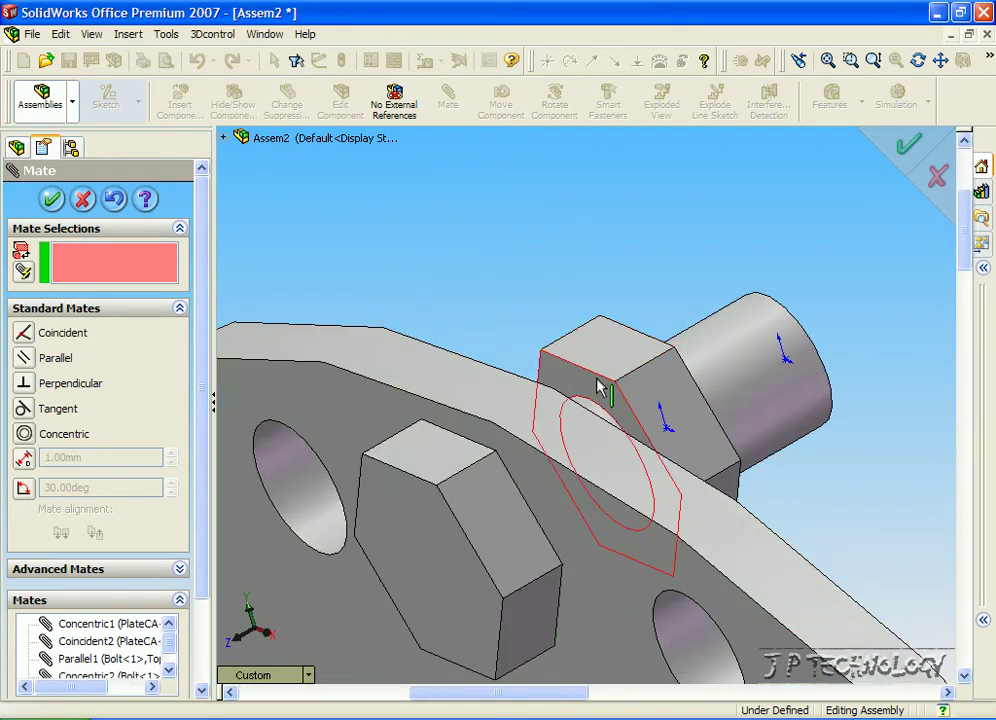
pyautogui.click(598, 385)
pyautogui.scroll(6, 598, 385)
pyautogui.moveTo(531, 282); pyautogui.dragTo(682, 502, button='middle')
pyautogui.click(690, 492)
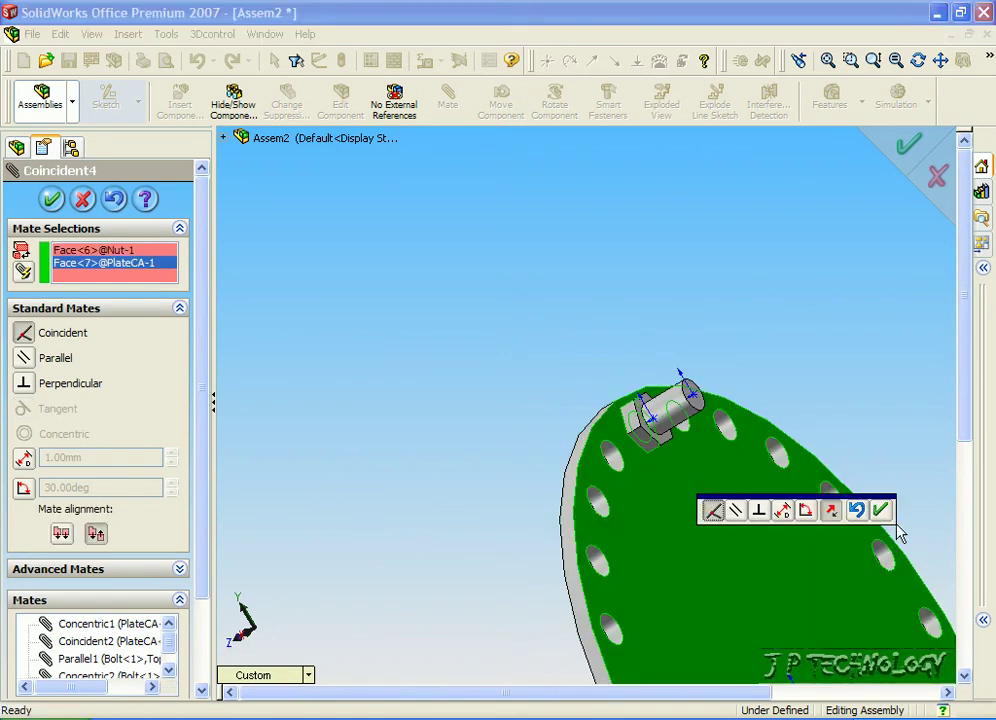
pyautogui.click(881, 511)
pyautogui.press('Left')
pyautogui.press('Left')
pyautogui.press('Left')
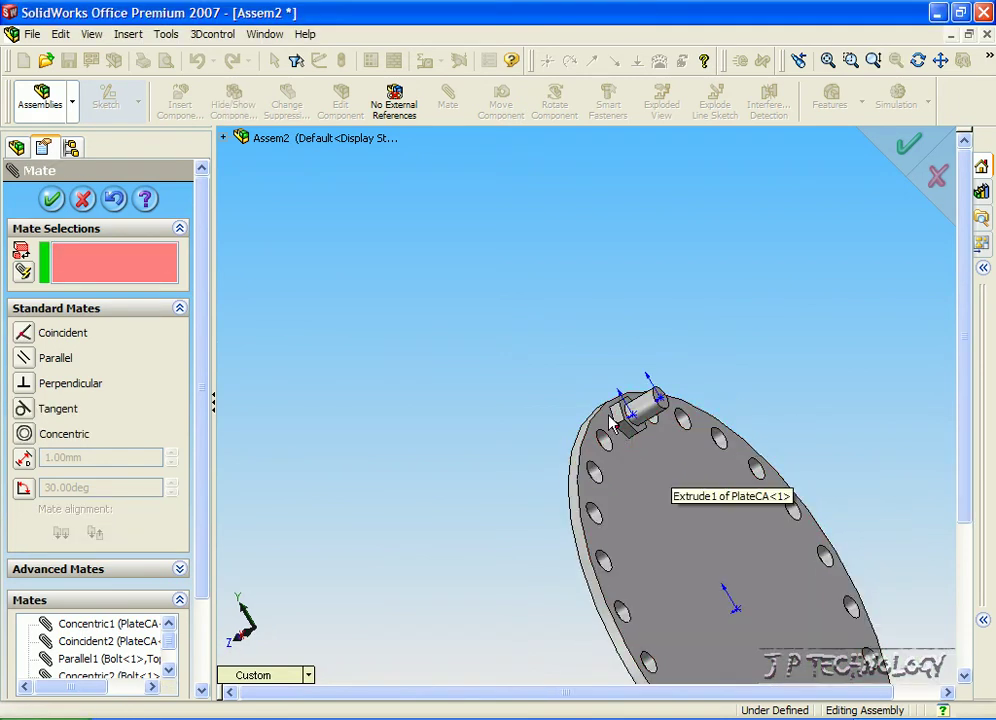
# Make a flat side of the nut parallel to the bolt head flat
pyautogui.scroll(-5, 556, 370)
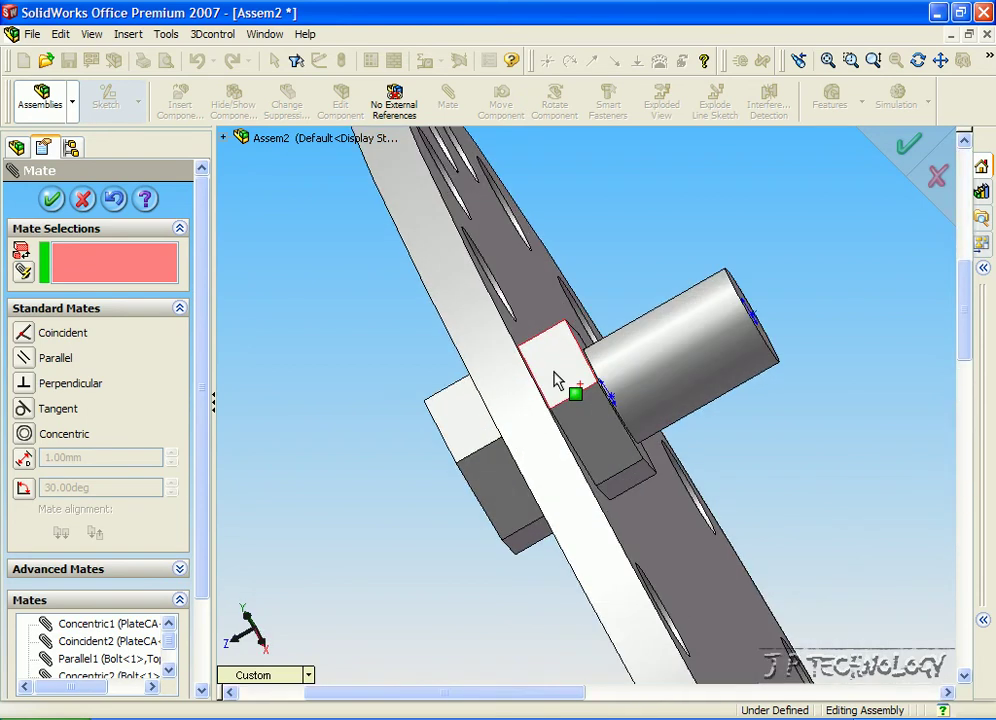
pyautogui.click(556, 370)
pyautogui.click(462, 416)
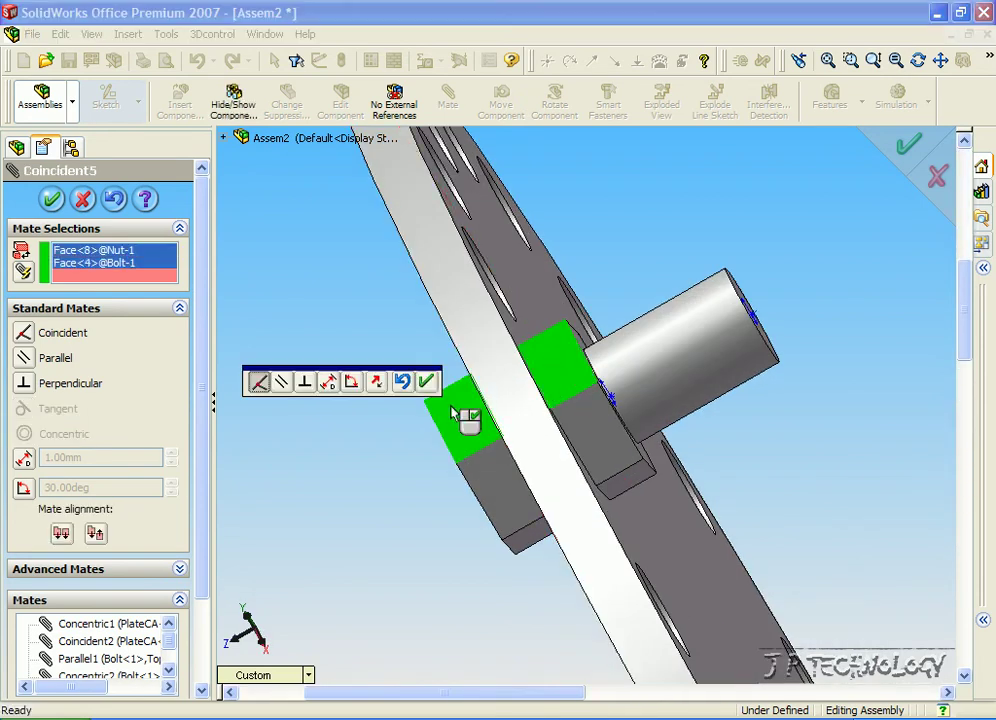
pyautogui.click(281, 381)
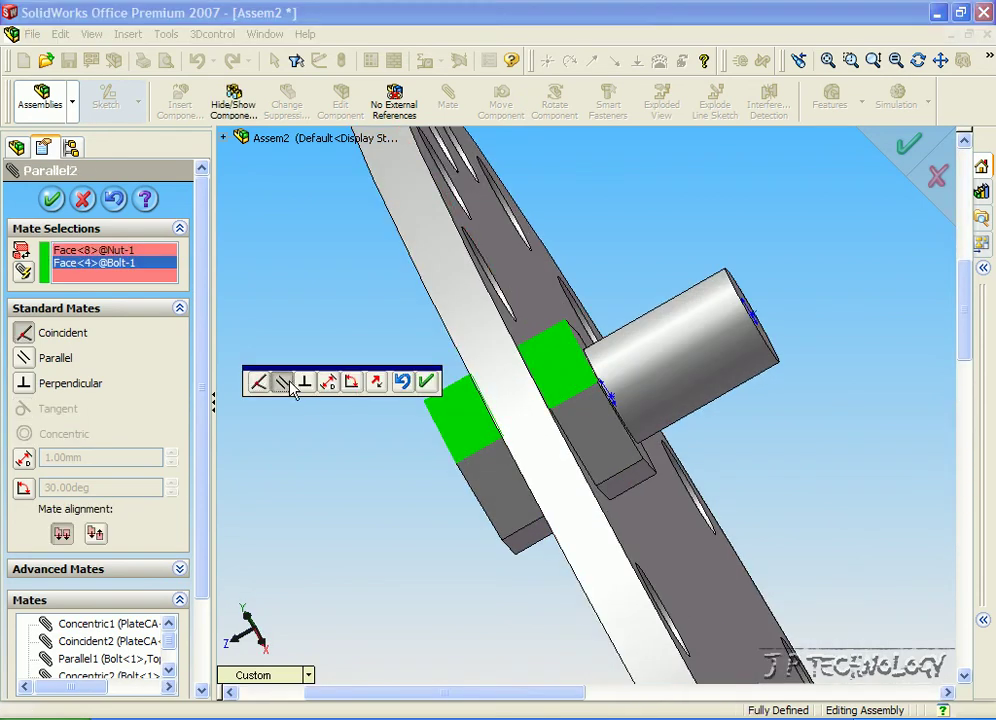
pyautogui.click(427, 381)
pyautogui.scroll(6, 305, 349)
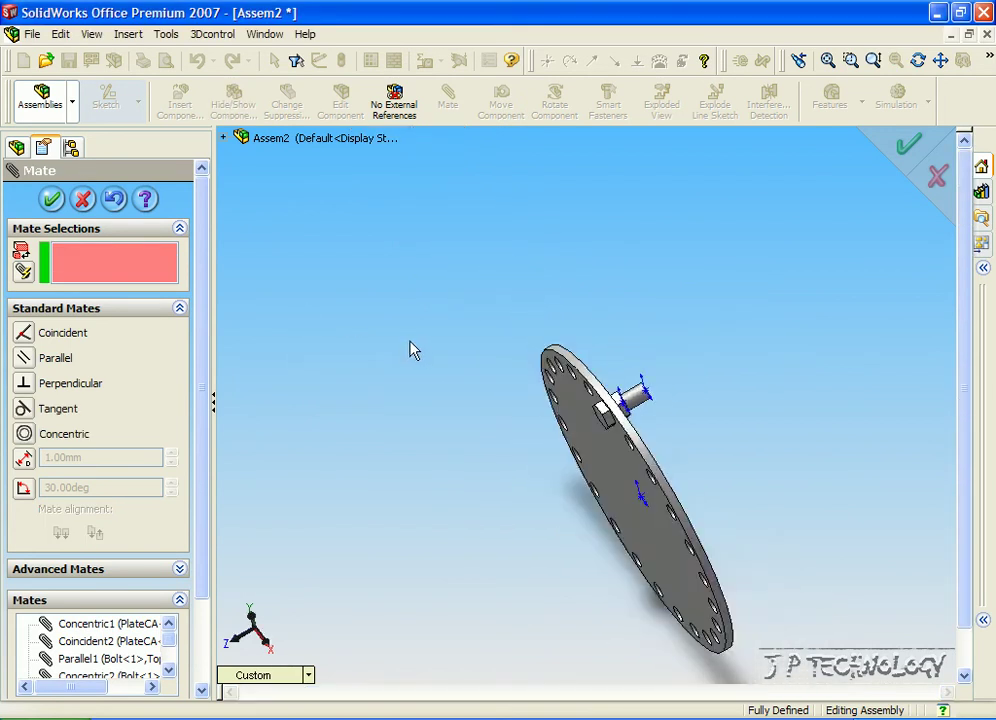
pyautogui.moveTo(505, 340); pyautogui.dragTo(496, 333, button='middle')
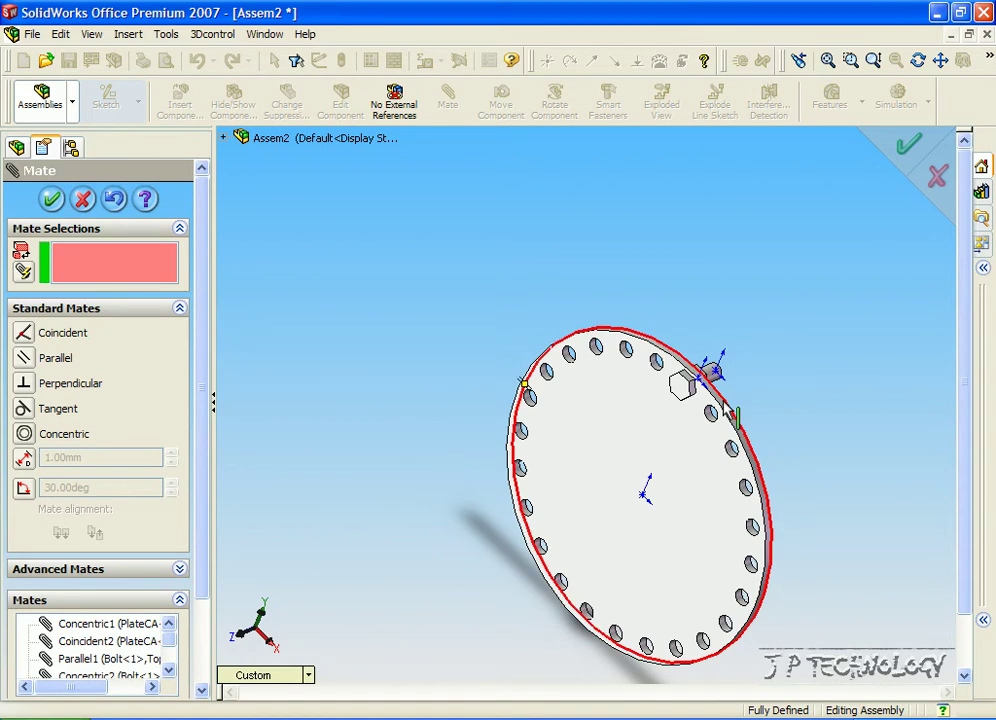
pyautogui.moveTo(745, 407); pyautogui.dragTo(478, 418, button='middle')
# Close the Mate tool and show temporary axes, zooming to check the plate's axis
pyautogui.click(51, 199)
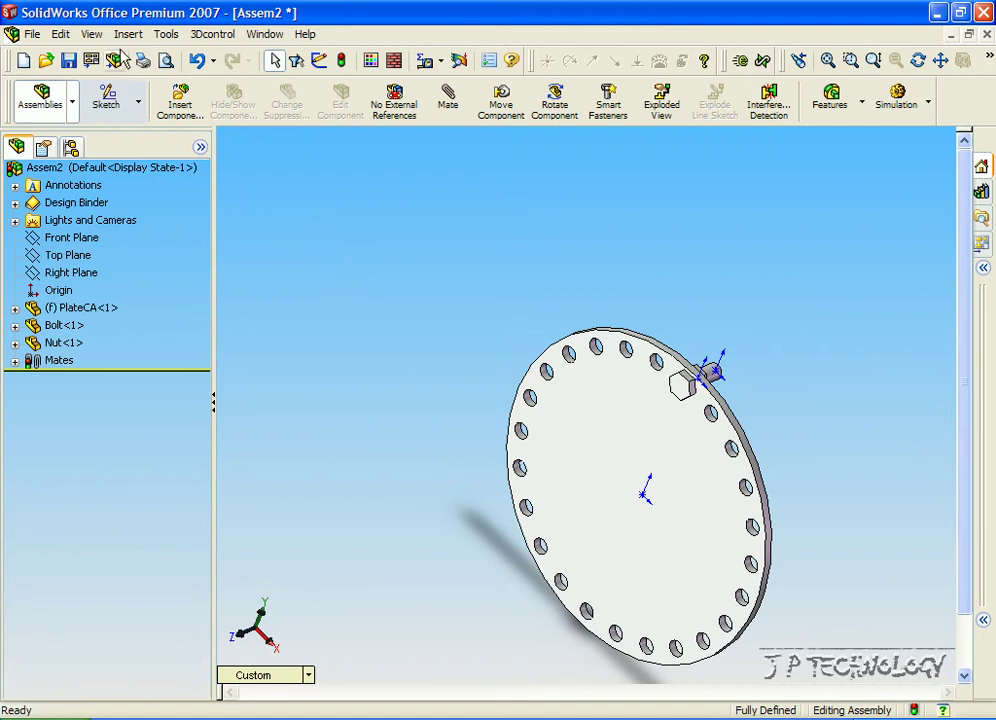
pyautogui.click(91, 34)
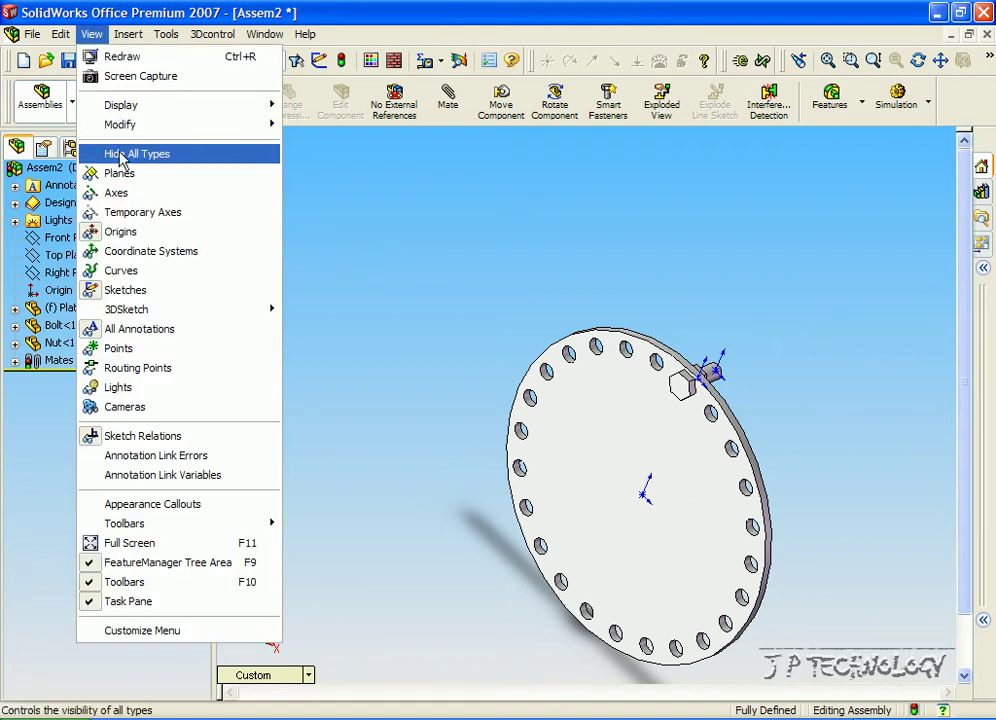
pyautogui.click(134, 216)
pyautogui.scroll(-3, 650, 515)
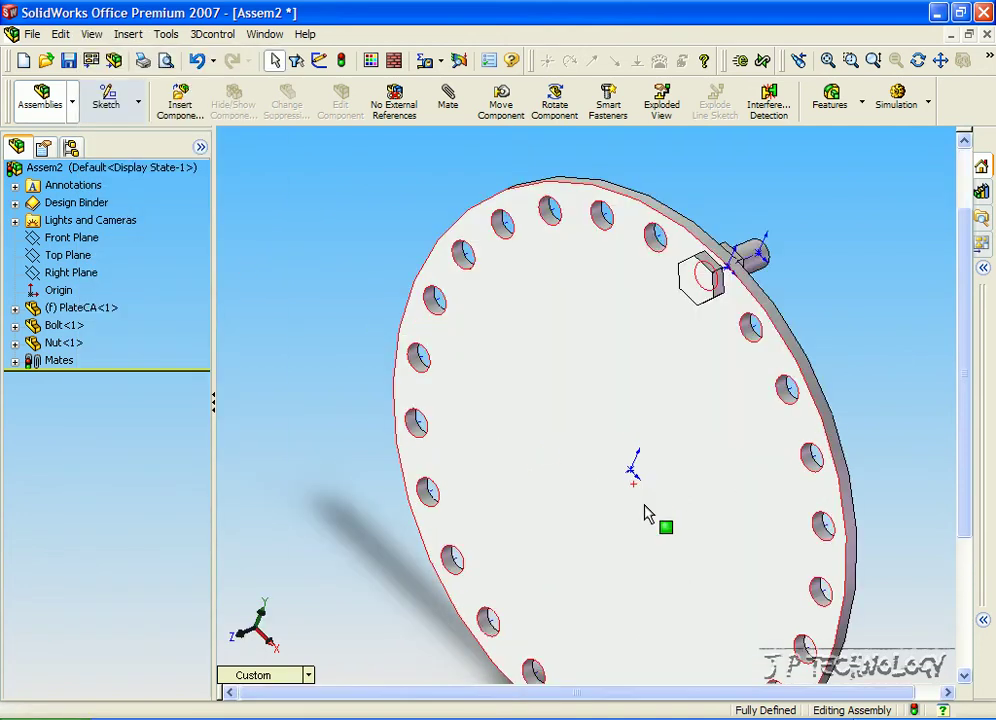
pyautogui.scroll(-5, 645, 513)
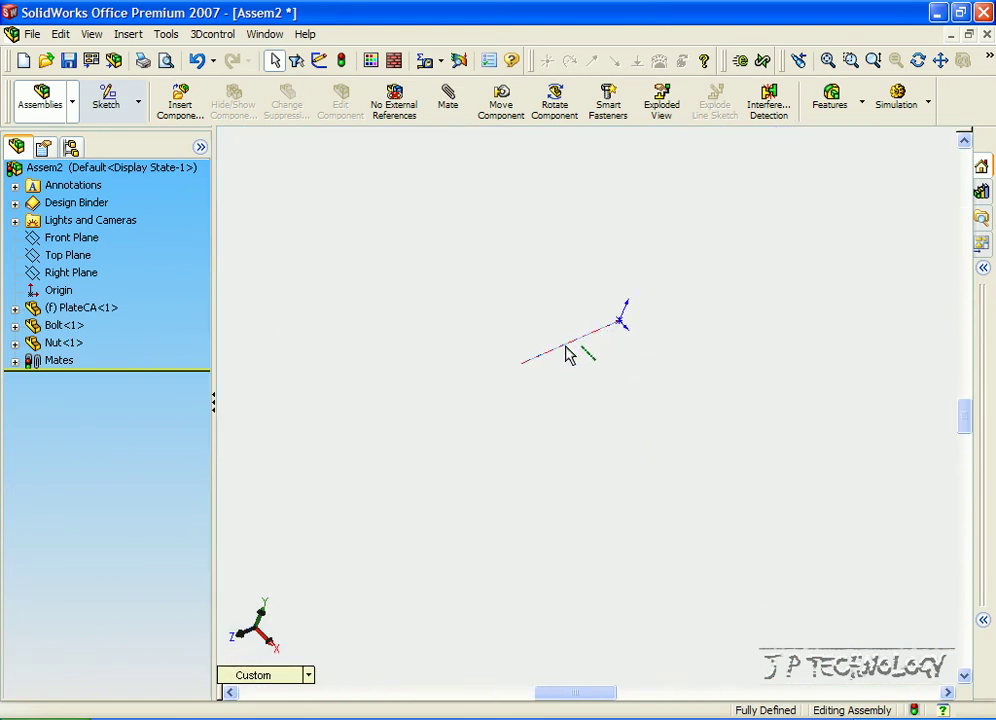
pyautogui.scroll(6, 566, 330)
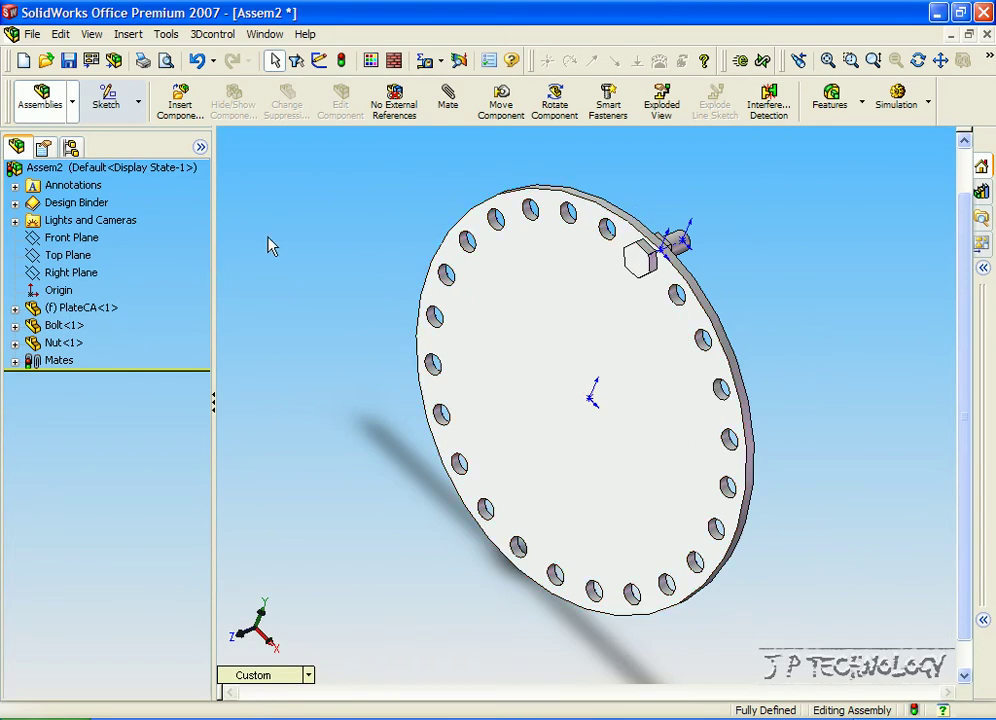
# Start a circular component pattern with Bolt<1> and Nut<1> as the components to repeat
pyautogui.click(130, 35)
pyautogui.moveTo(180, 106)
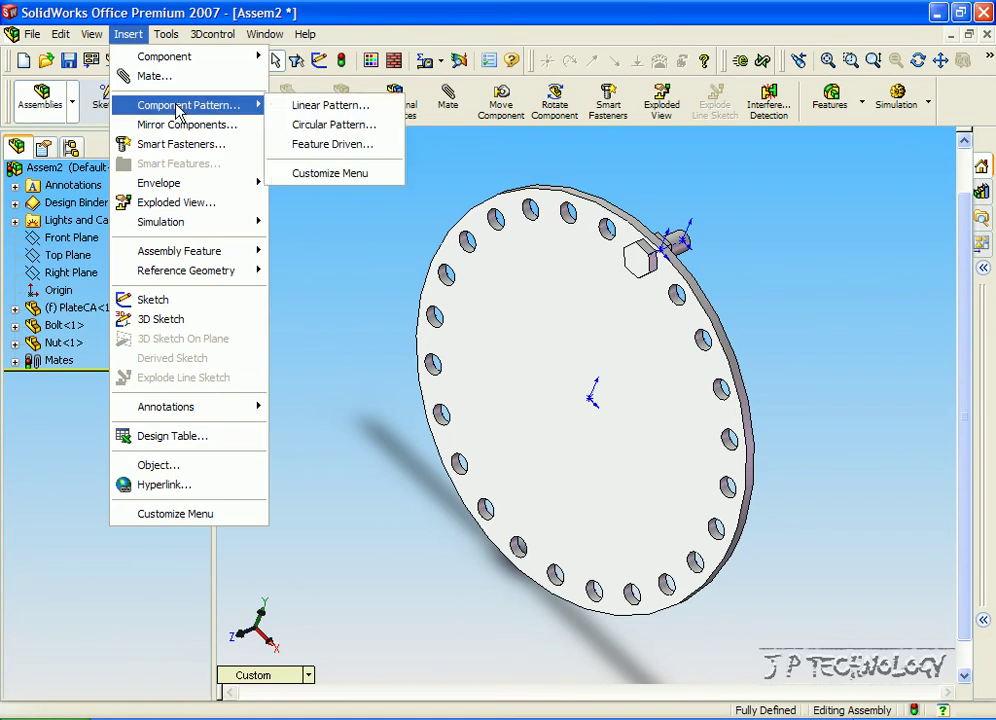
pyautogui.click(316, 126)
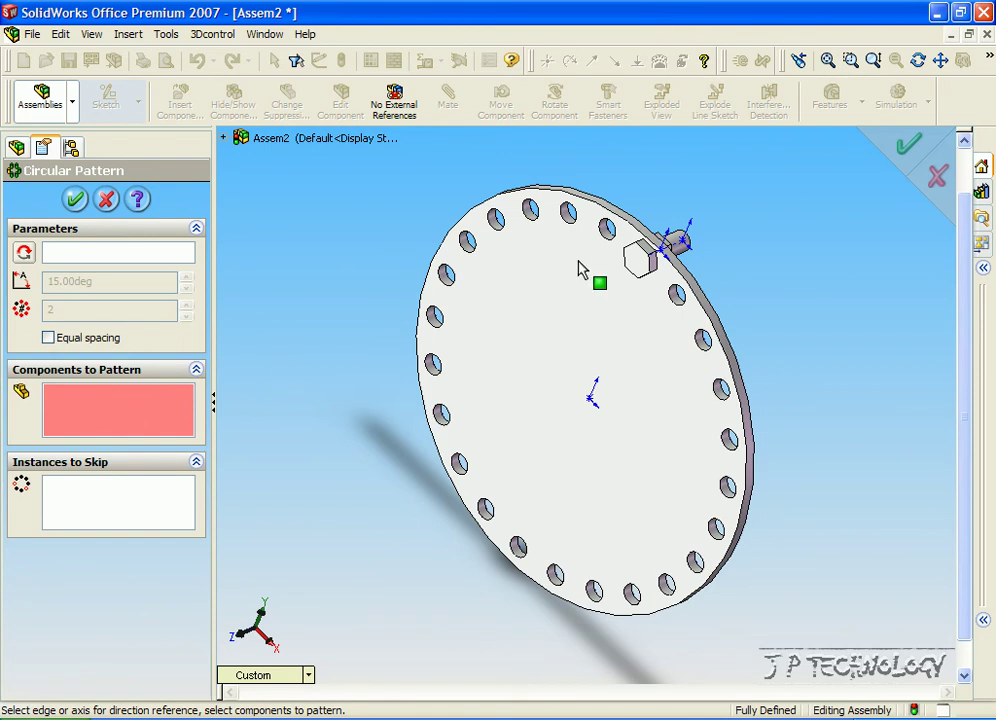
pyautogui.click(224, 139)
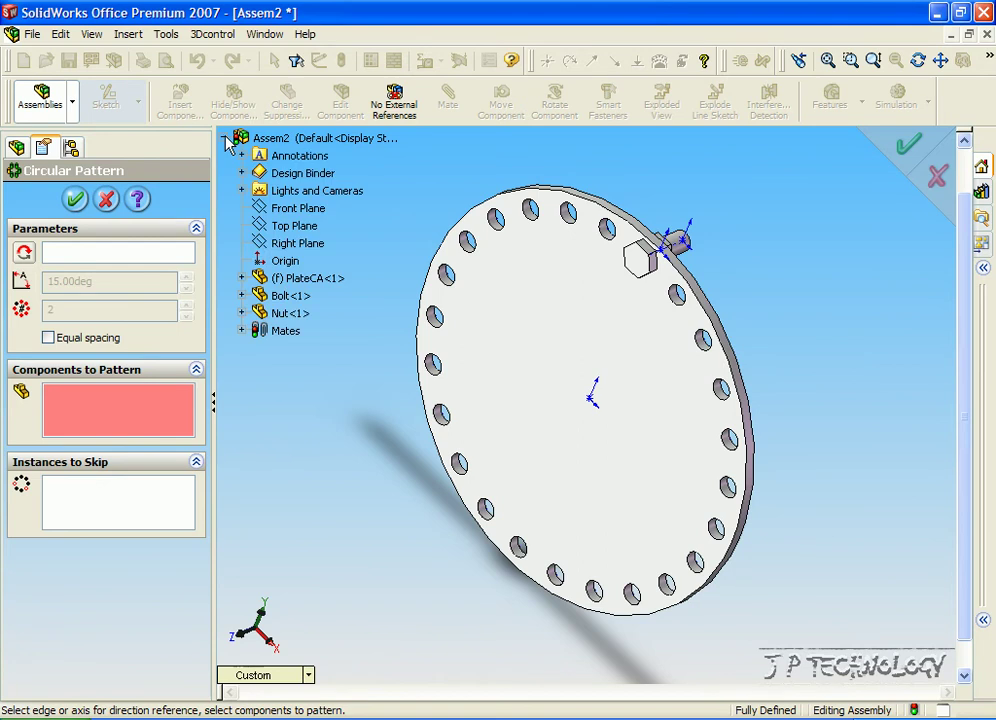
pyautogui.click(280, 297)
pyautogui.click(285, 313)
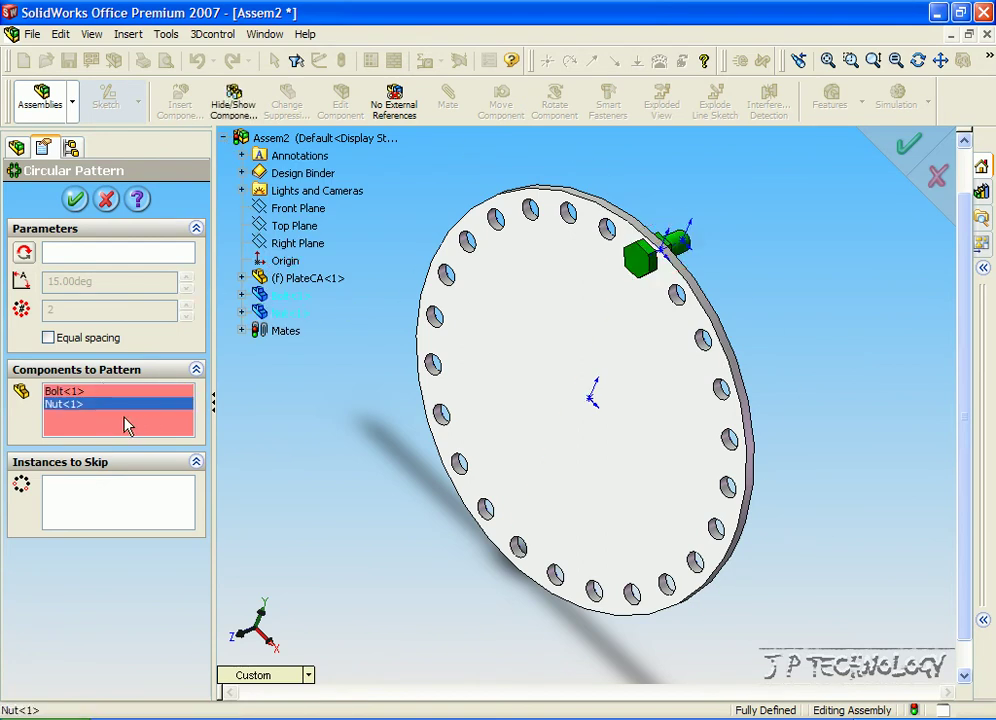
pyautogui.click(115, 255)
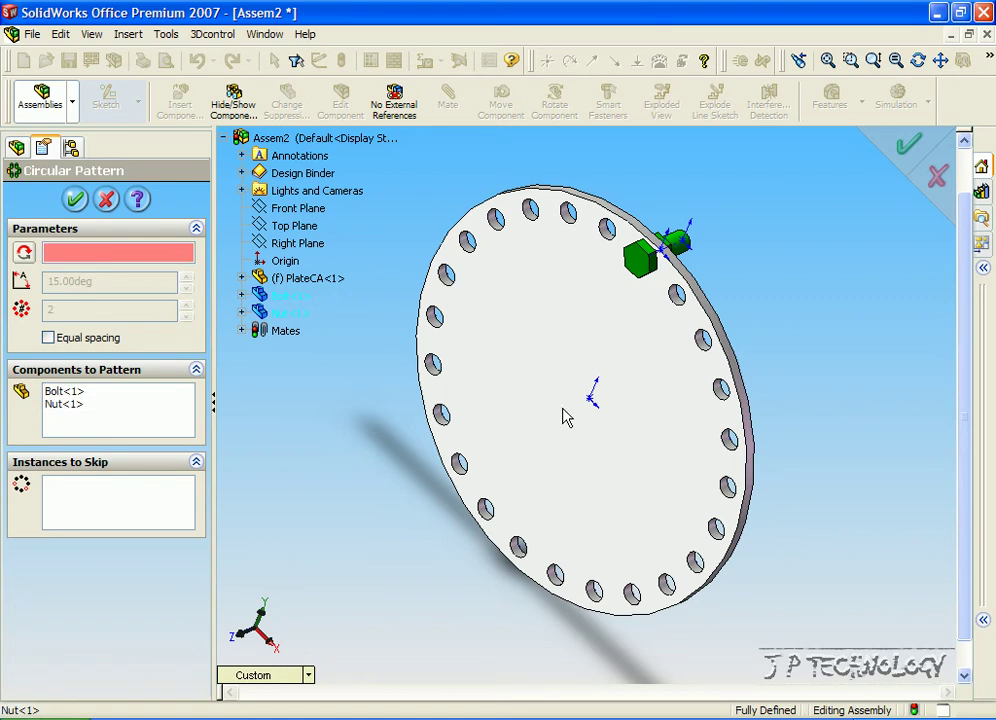
pyautogui.scroll(-5, 562, 416)
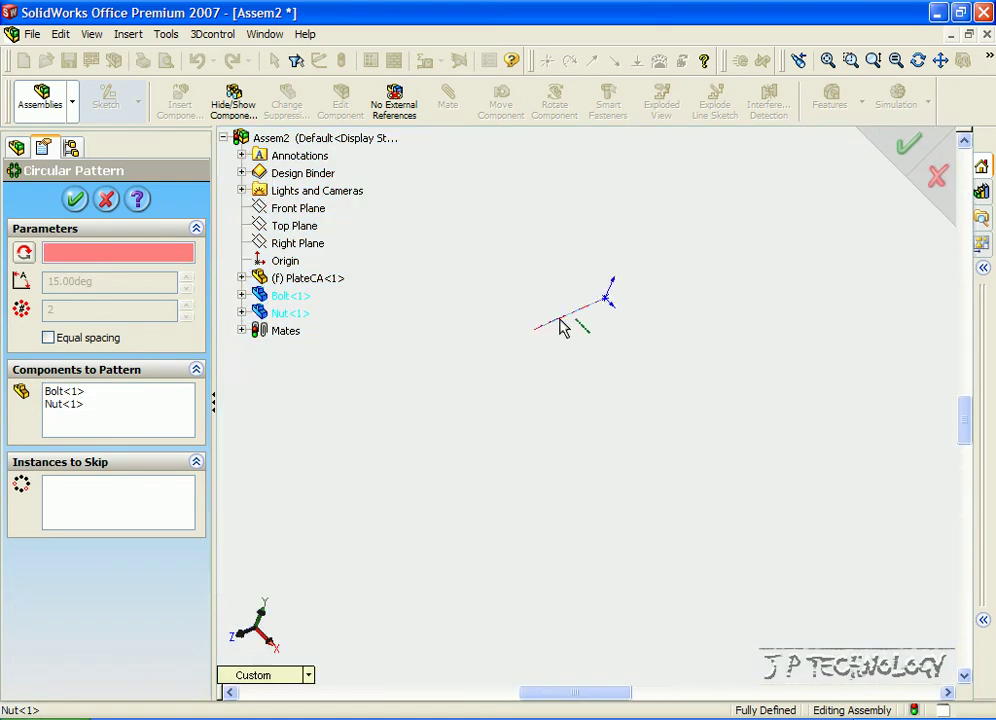
# Choose the plate's Axis<1> as the pattern axis and raise the instances to 17
pyautogui.click(562, 327)
pyautogui.scroll(5, 551, 350)
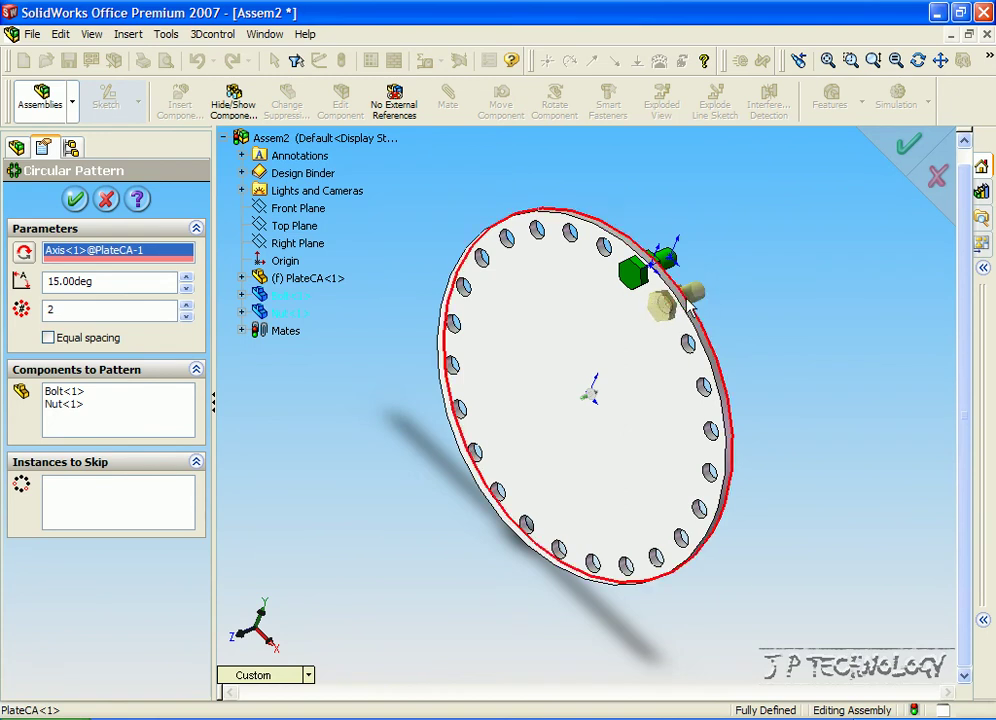
pyautogui.scroll(-5, 674, 329)
pyautogui.scroll(5, 588, 423)
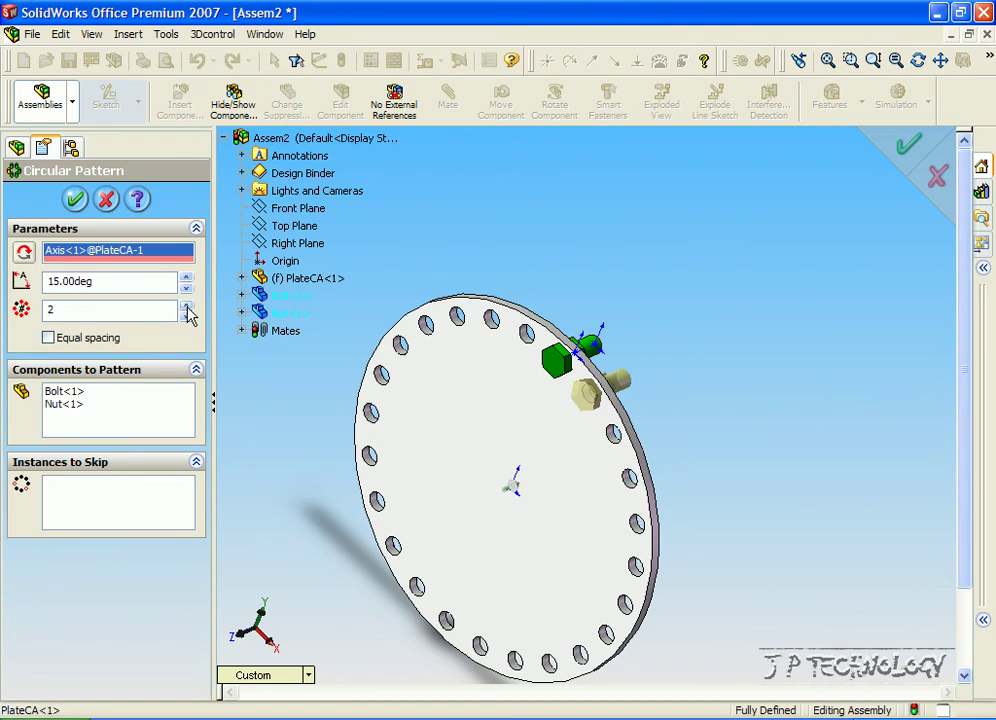
pyautogui.click(186, 305)
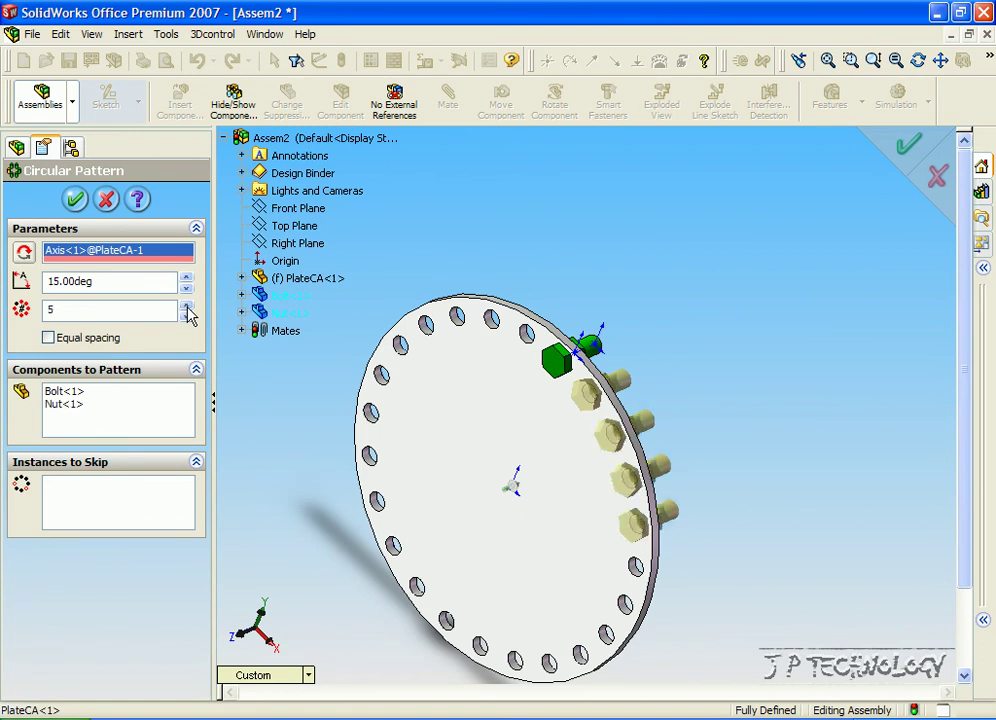
pyautogui.moveTo(187, 305); pyautogui.dragTo(187, 305)
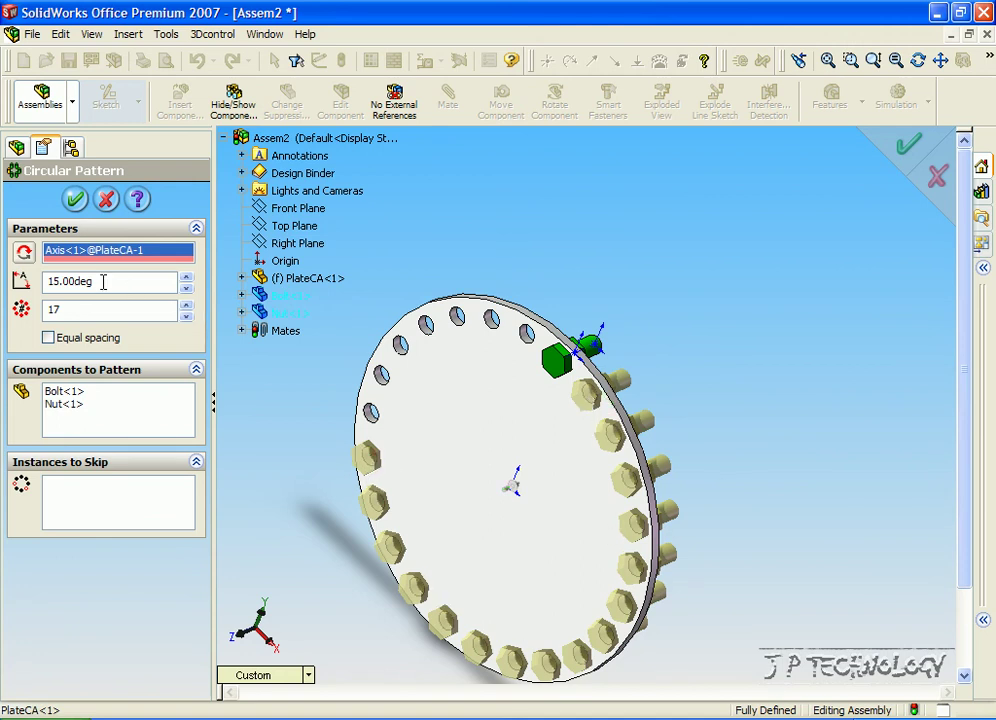
# Set the pattern spacing angle to 15° with 17 instances
pyautogui.click(53, 281)
pyautogui.press('Delete')
pyautogui.write('0')
pyautogui.click(76, 309)
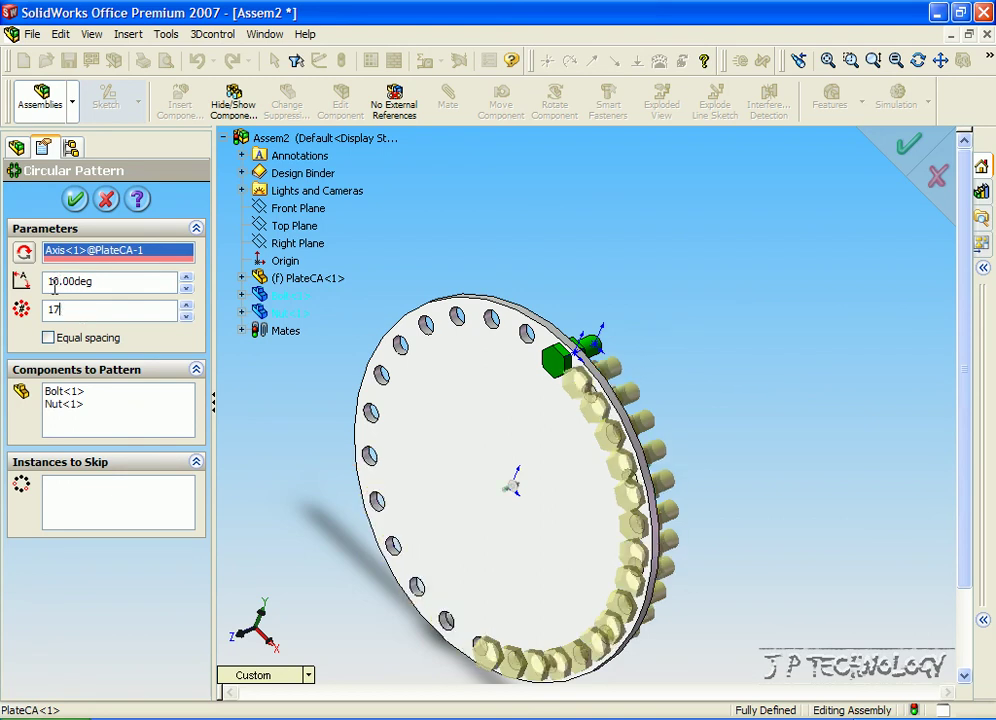
pyautogui.press('BackSpace')
pyautogui.press('BackSpace')
pyautogui.write('17')
pyautogui.tripleClick(110, 281)
pyautogui.write('15')
pyautogui.click(107, 310)
# Raise the instance count to 24 so every plate hole is filled
pyautogui.click(186, 305)
pyautogui.click(186, 305)
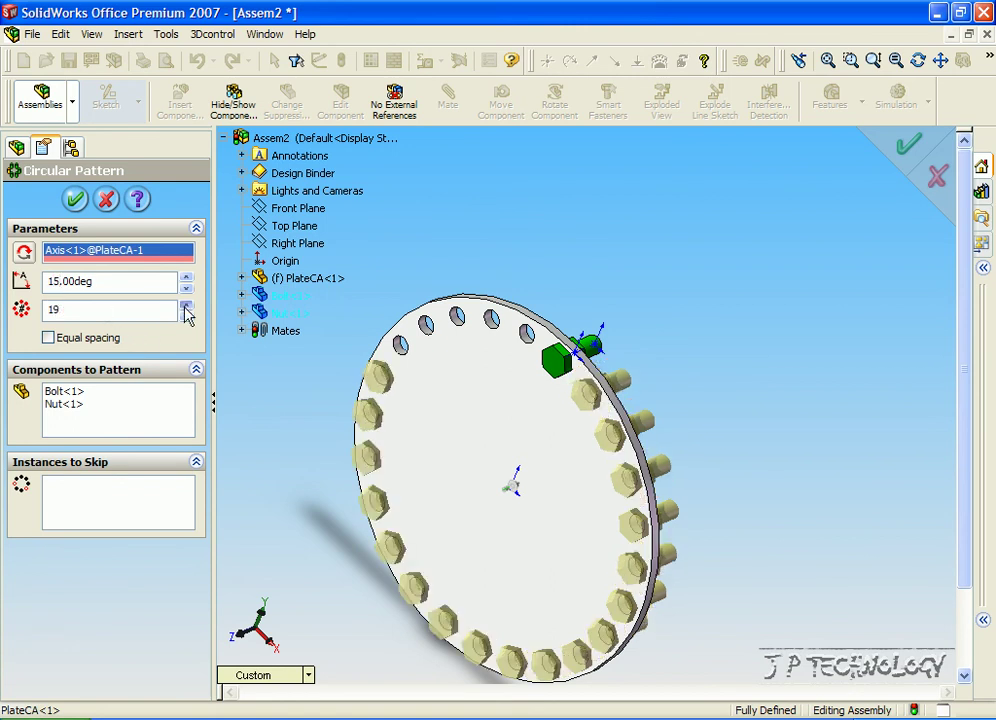
pyautogui.click(186, 305)
pyautogui.click(186, 305)
pyautogui.click(186, 305)
pyautogui.click(186, 305)
pyautogui.click(186, 305)
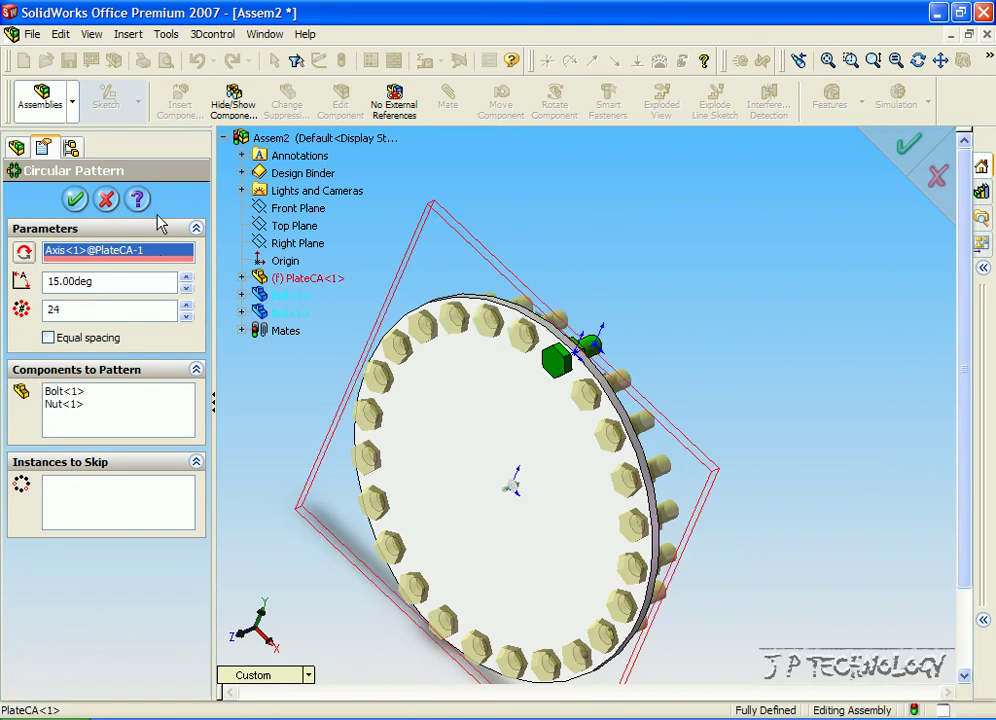
pyautogui.click(75, 199)
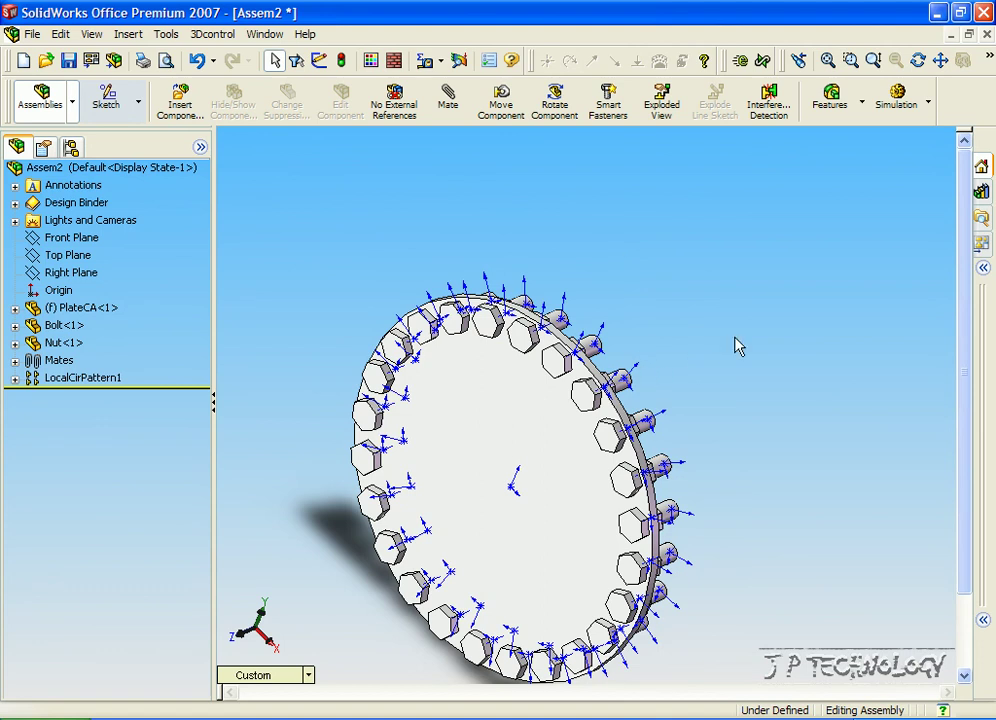
pyautogui.scroll(3, 736, 346)
pyautogui.scroll(-5, 669, 356)
pyautogui.scroll(1, 583, 392)
pyautogui.moveTo(583, 392); pyautogui.dragTo(591, 360, button='middle')
pyautogui.scroll(3, 591, 360)
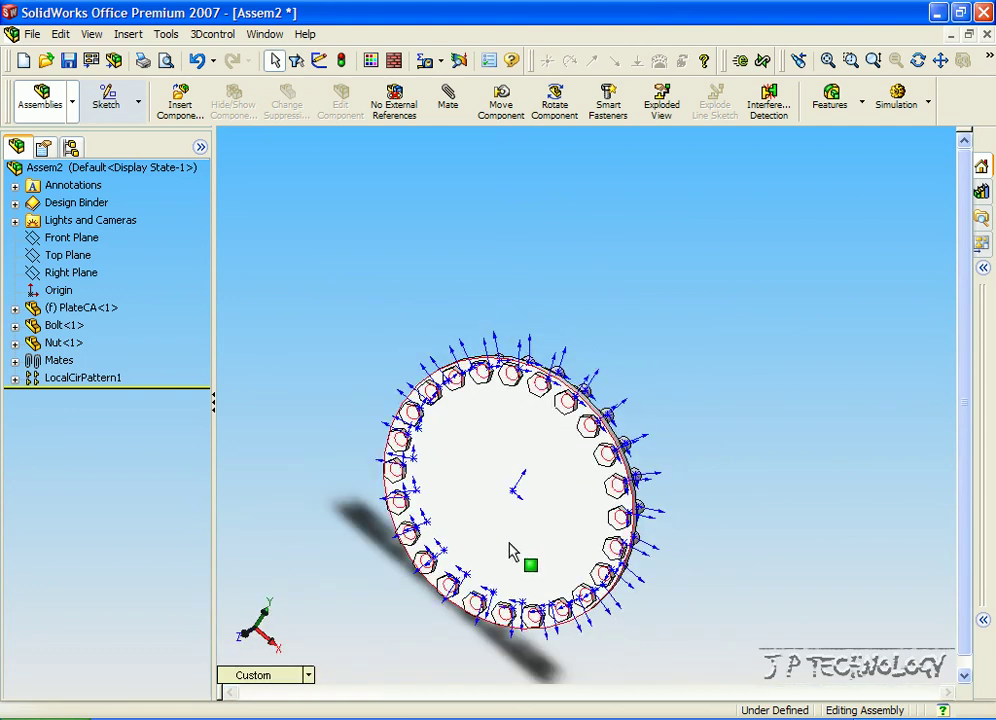
pyautogui.scroll(-2, 549, 400)
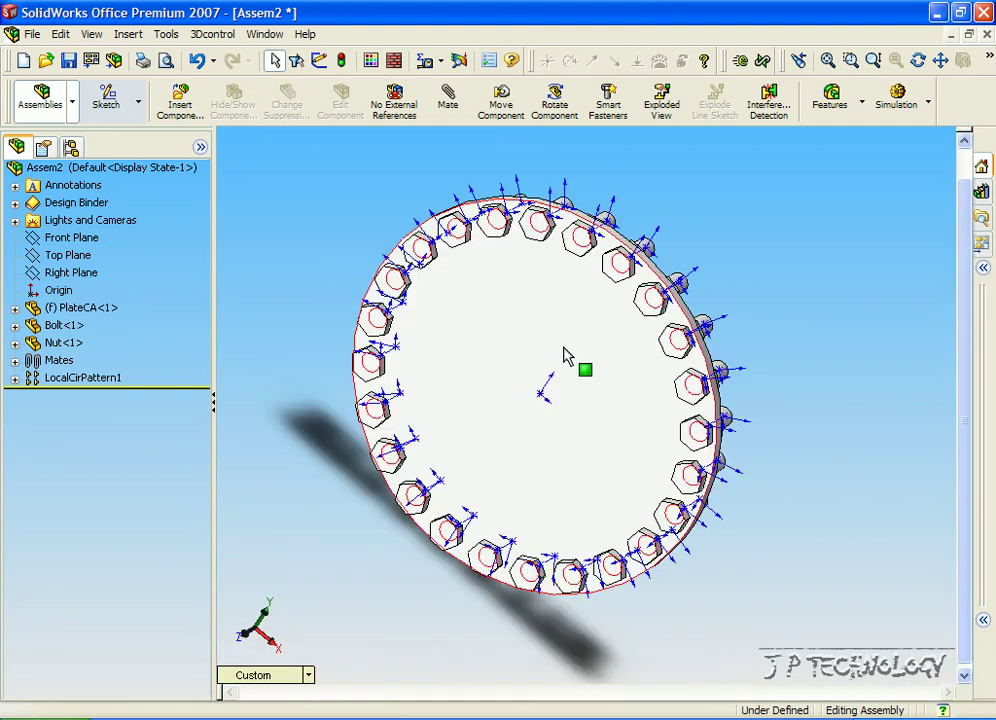